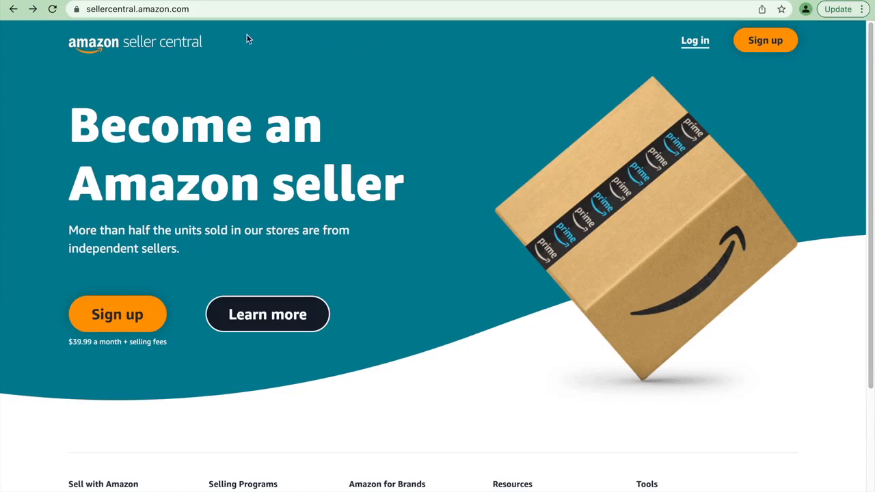
# - Start registering a new Amazon seller account and enter the account holder's full name
pyautogui.click(757, 45)
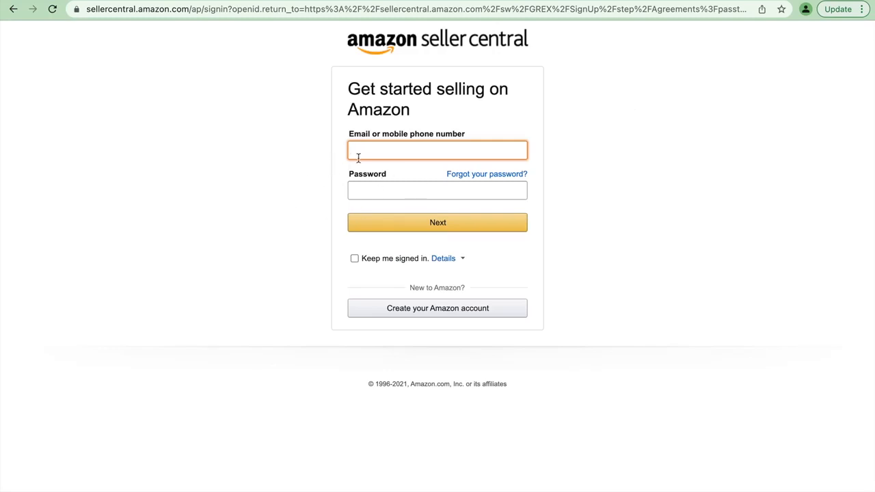
pyautogui.click(429, 313)
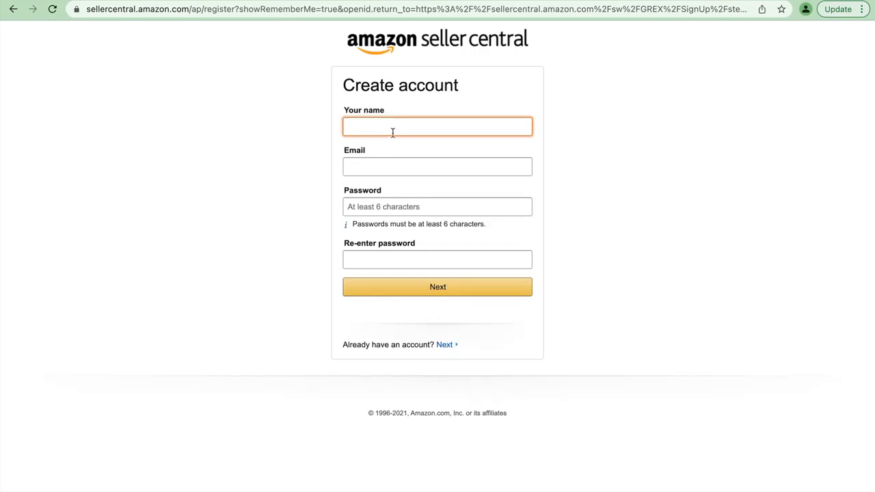
# - Fill in the account holder's e-mail address on the registration form
pyautogui.click(371, 162)
pyautogui.write('sg')
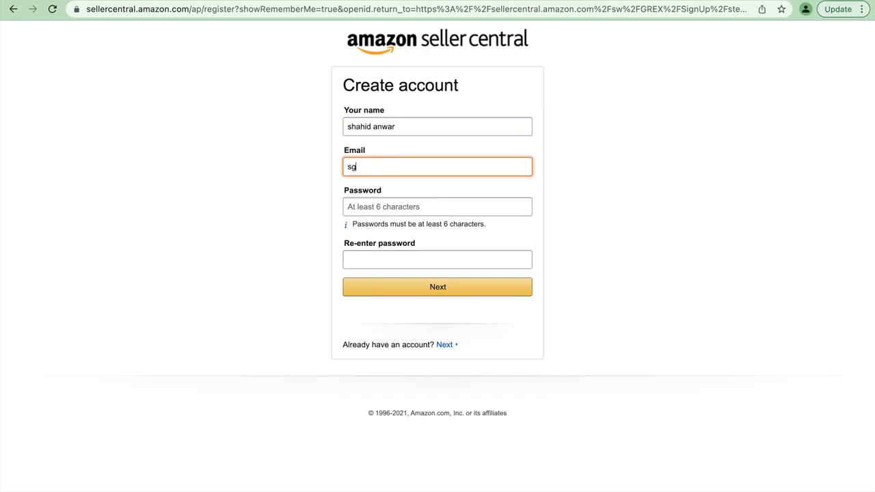
pyautogui.press('BackSpace')
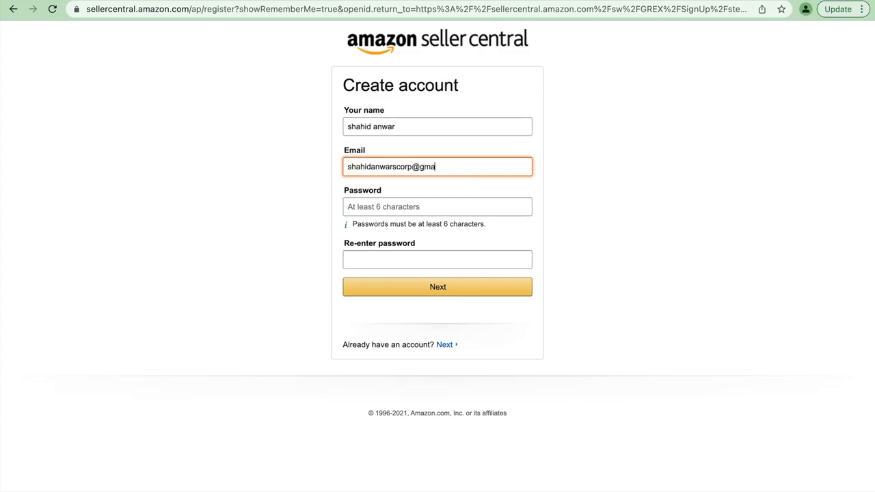
# - Enter the account password in both password fields, submit the registration form and save the login in the browser
pyautogui.click(358, 214)
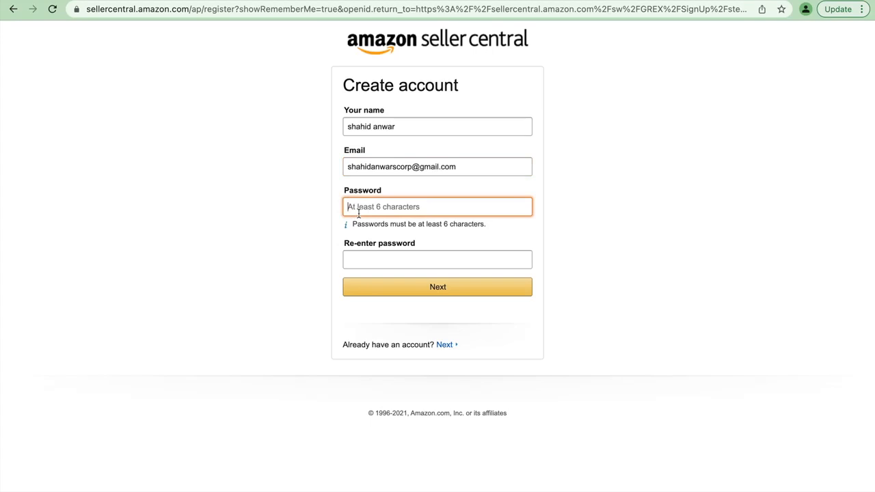
pyautogui.write('•••••')
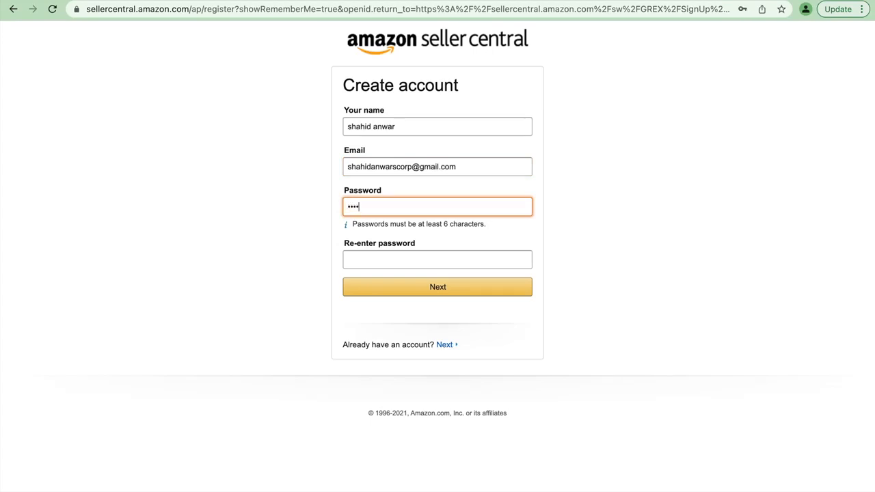
pyautogui.write('••••')
pyautogui.click(360, 260)
pyautogui.write('••••')
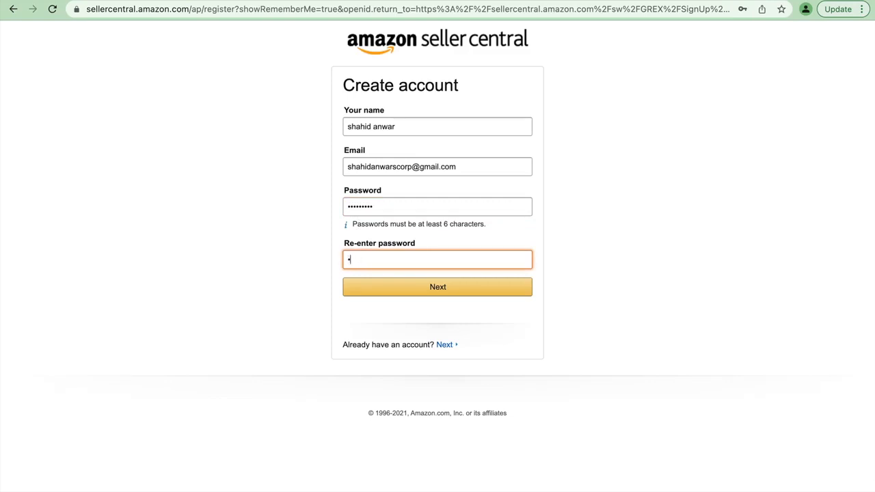
pyautogui.write('***')
pyautogui.click(426, 293)
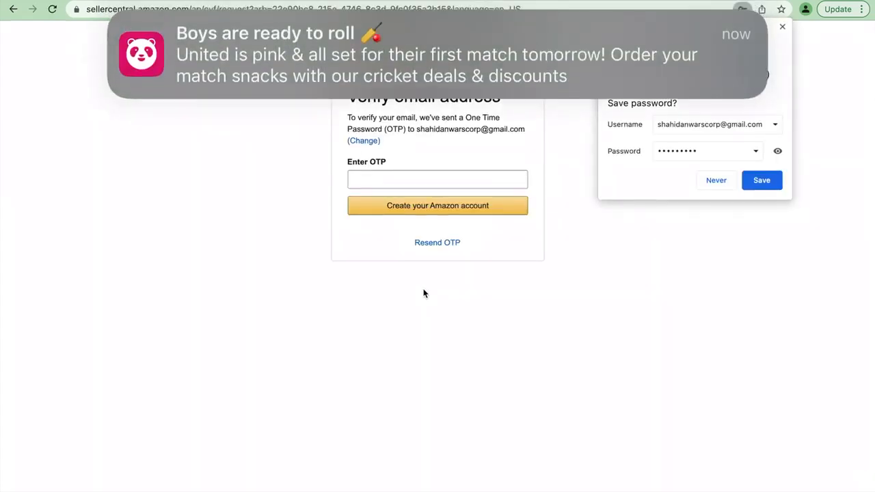
pyautogui.click(762, 192)
# - Switch to the Gmail inbox, refresh it and open the "Verify your new Amazon account" message
pyautogui.moveTo(451, 487)
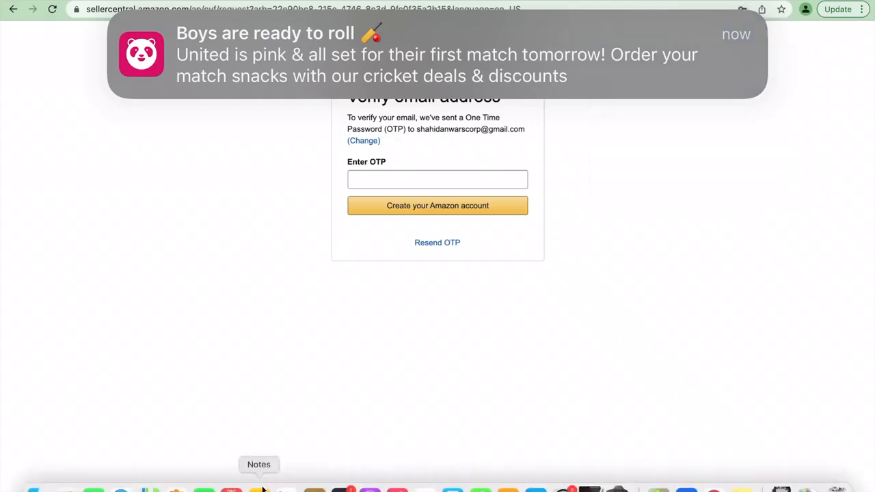
pyautogui.click(121, 489)
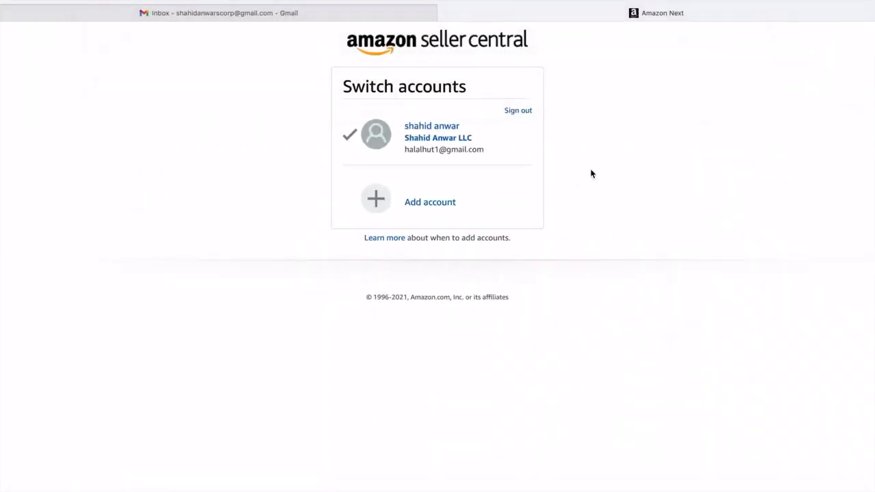
pyautogui.click(209, 12)
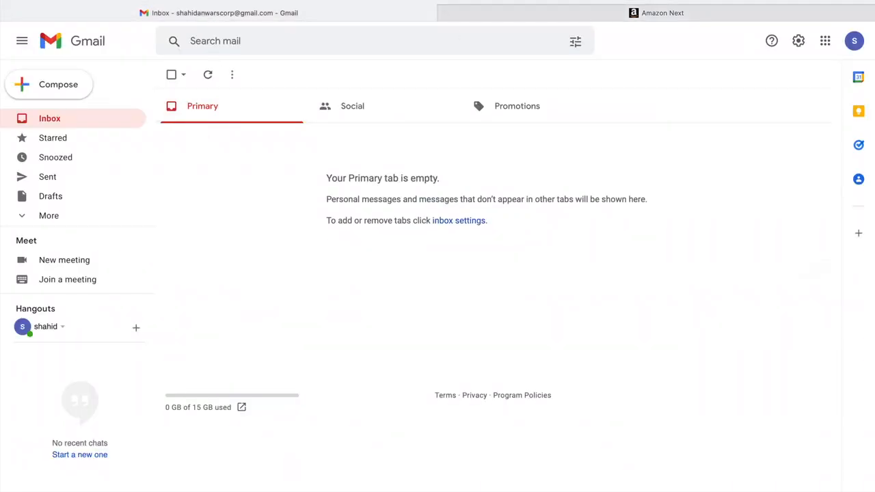
pyautogui.press('super+r')
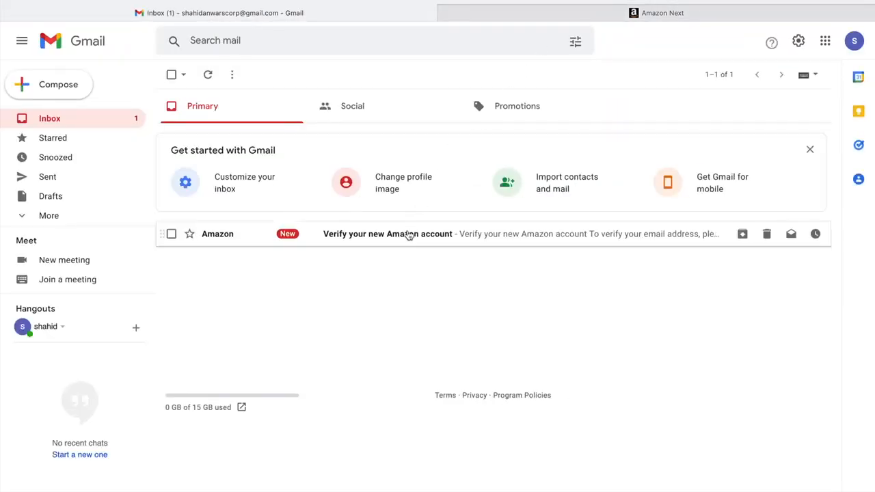
pyautogui.click(408, 235)
# - Copy the one-time password from Amazon's verification message
pyautogui.moveTo(399, 275); pyautogui.dragTo(354, 275)
pyautogui.rightClick(370, 279)
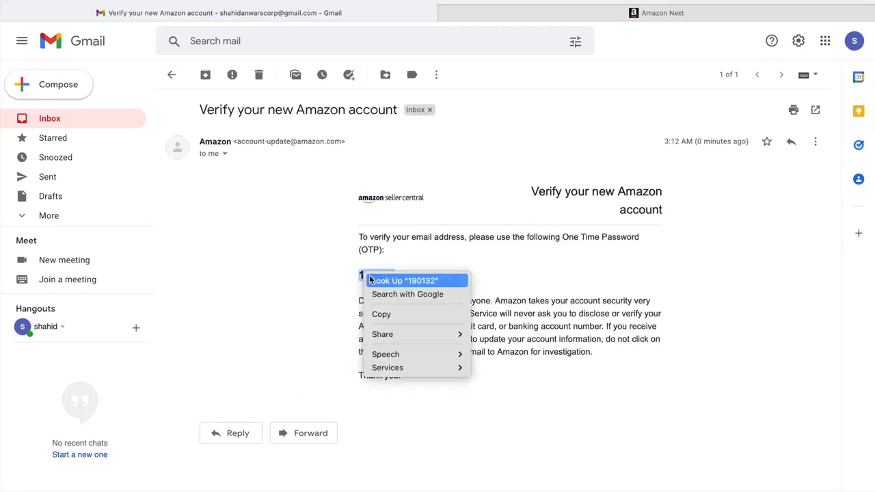
pyautogui.click(381, 313)
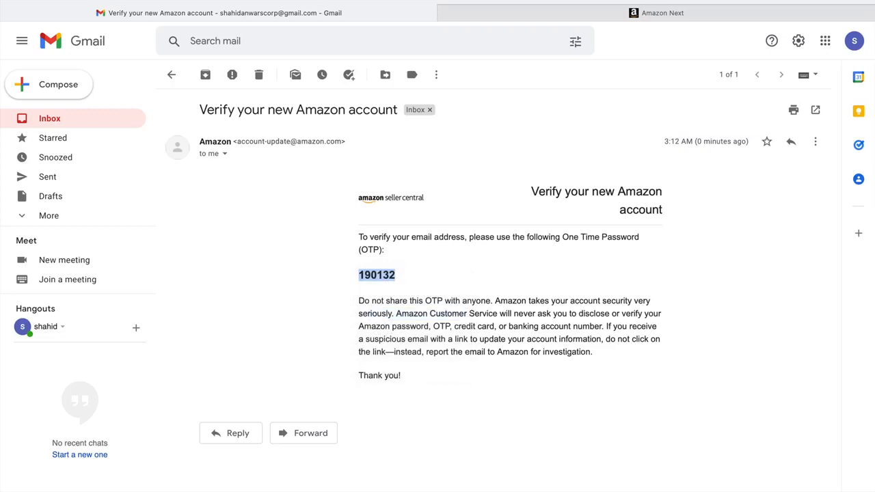
# - Switch back to Google Chrome, paste the one-time password into the email verification form and create the Amazon account
pyautogui.moveTo(658, 487)
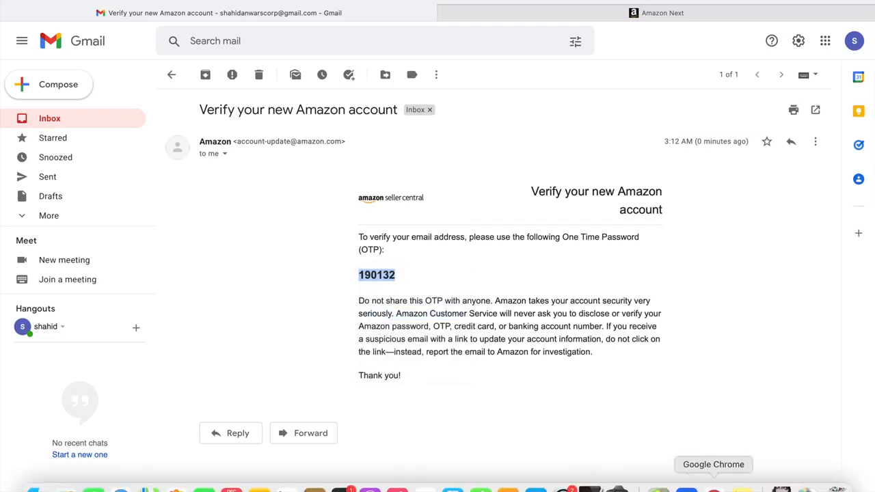
pyautogui.click(714, 486)
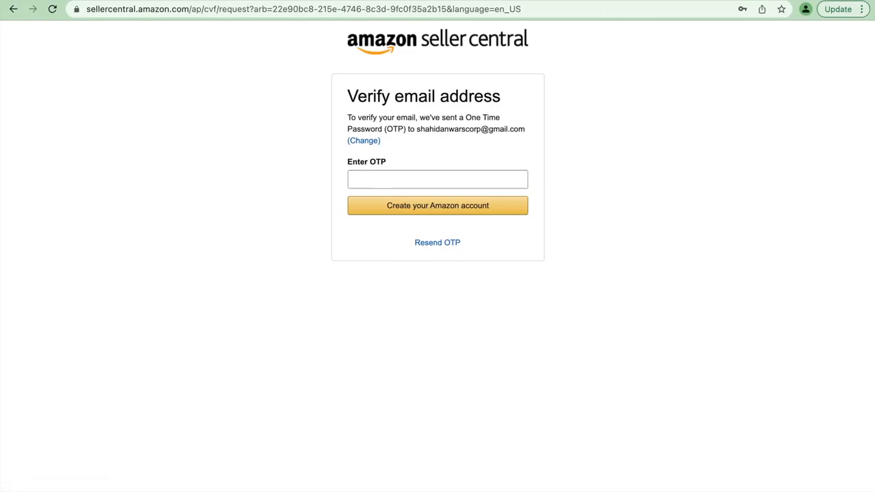
pyautogui.rightClick(449, 180)
pyautogui.click(478, 271)
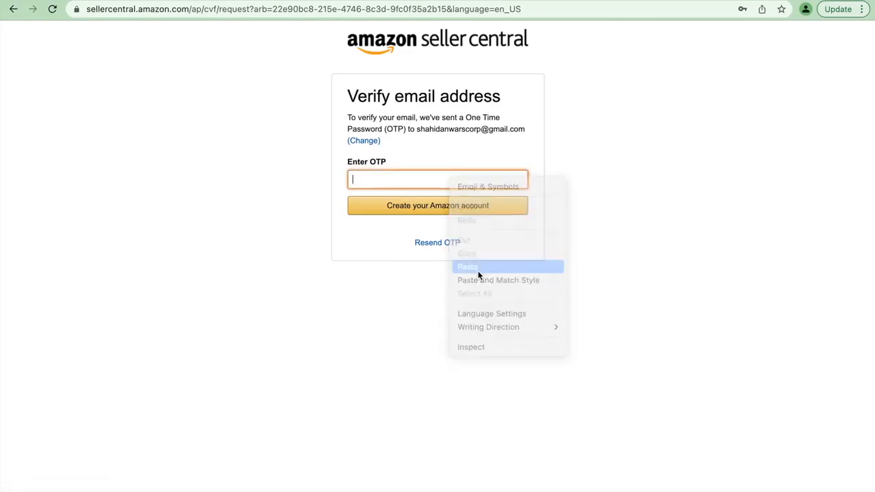
pyautogui.click(456, 209)
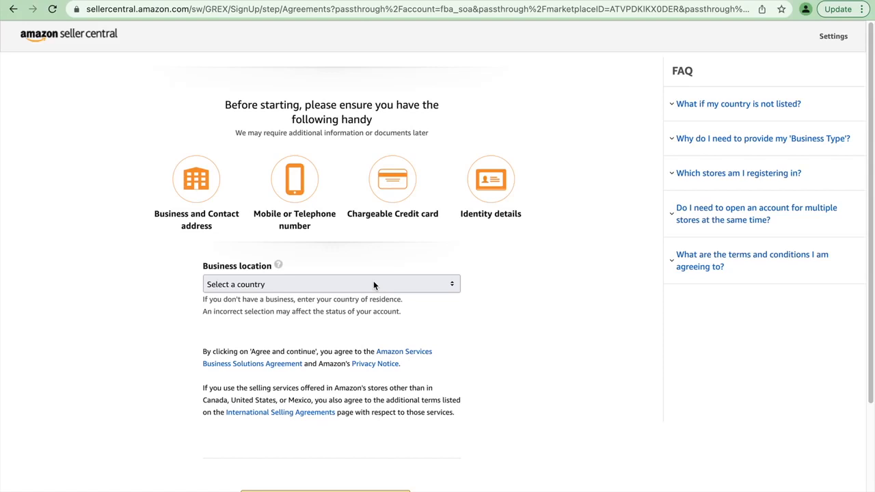
# - Look through the available countries and set the business location to United States
pyautogui.click(398, 285)
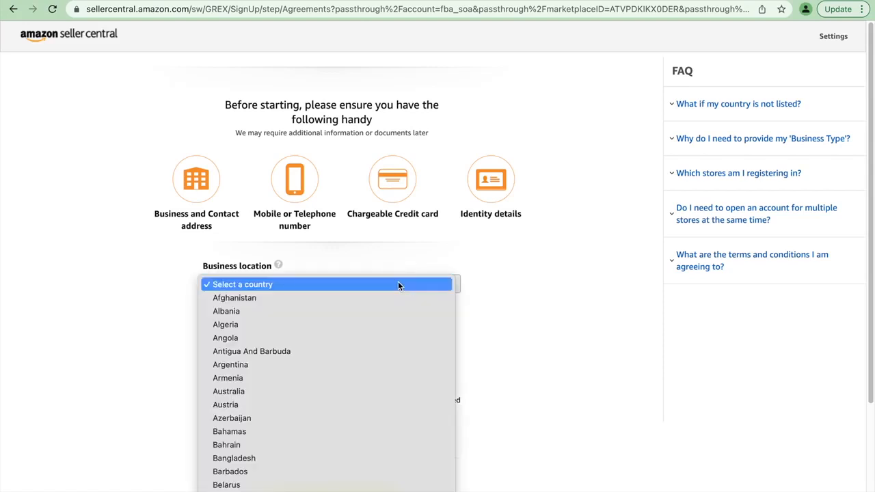
pyautogui.press('u')
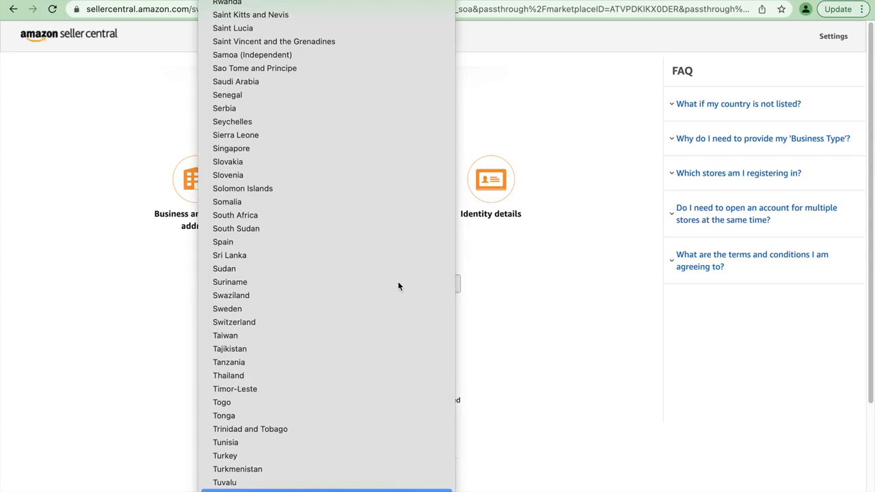
pyautogui.scroll(-5, 398, 286)
pyautogui.scroll(20, 398, 286)
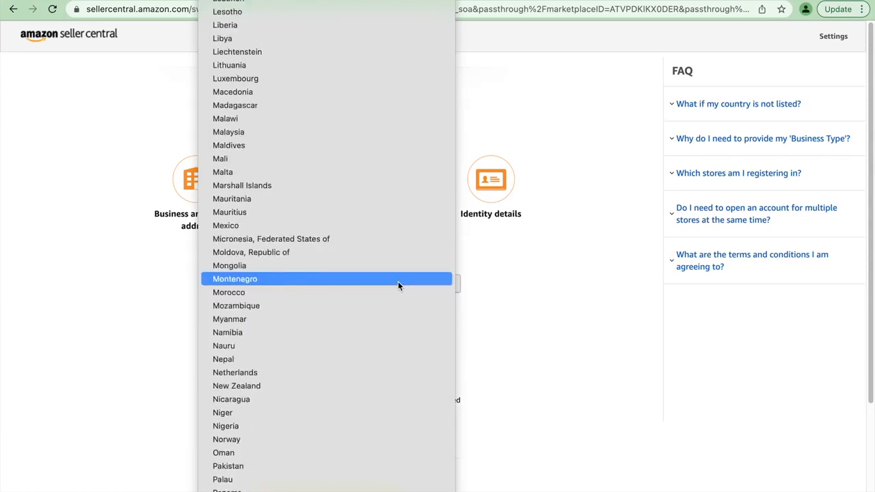
pyautogui.scroll(20, 398, 281)
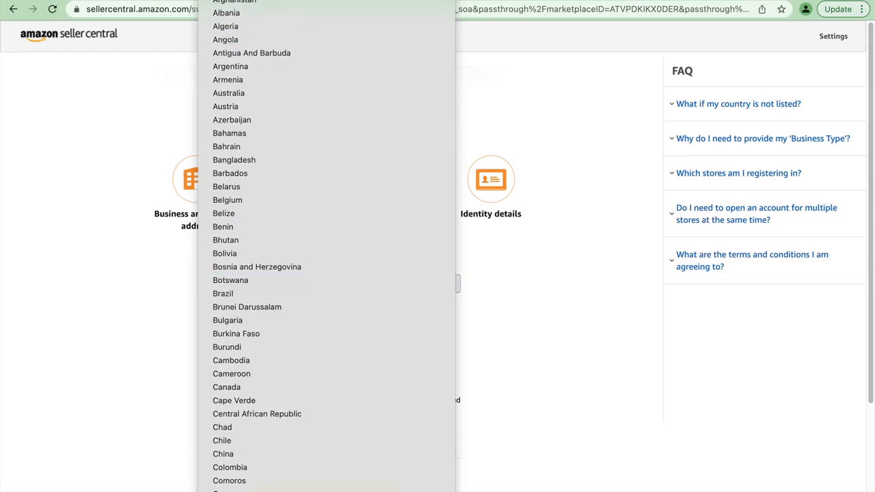
pyautogui.scroll(-2, 276, 149)
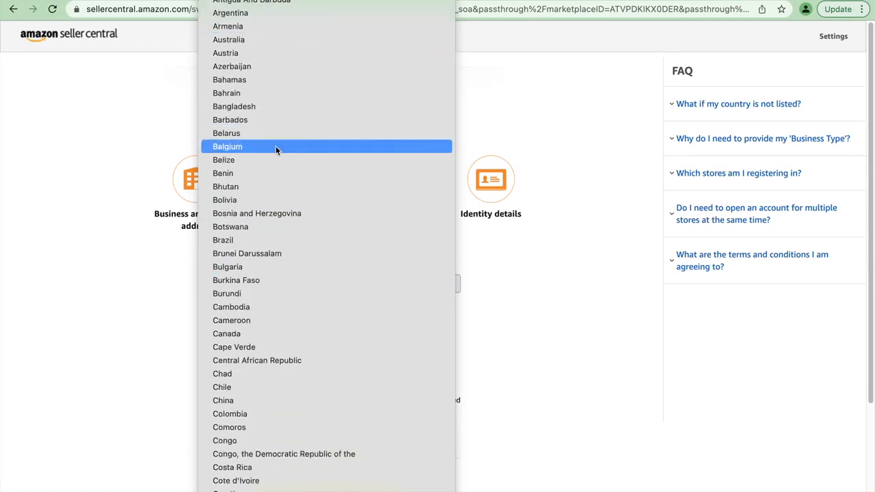
pyautogui.scroll(-15, 276, 149)
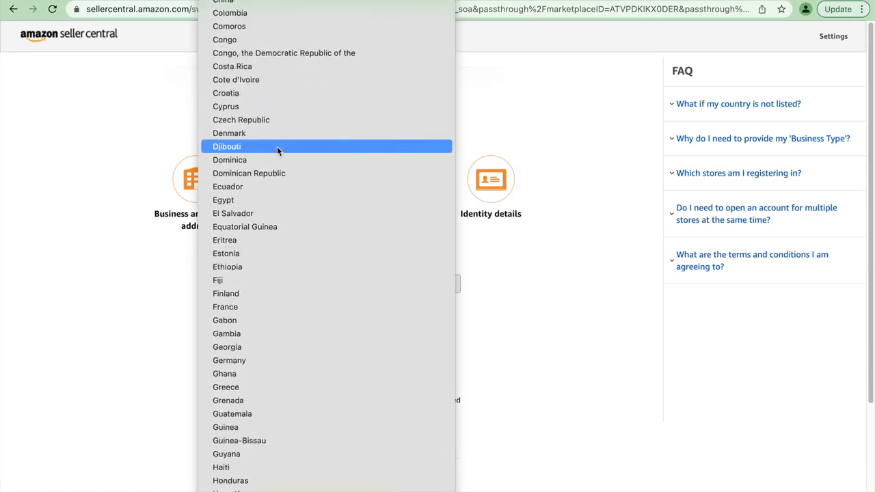
pyautogui.scroll(-9, 277, 150)
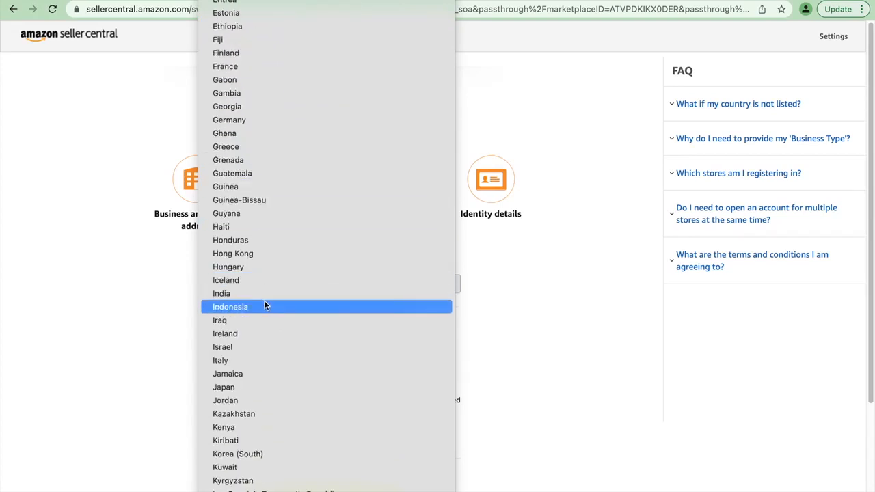
pyautogui.scroll(-5, 265, 306)
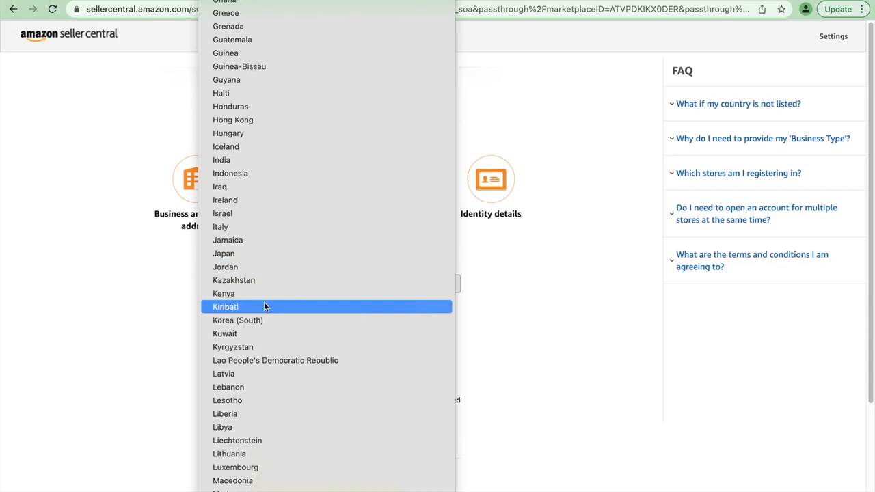
pyautogui.scroll(-8, 265, 307)
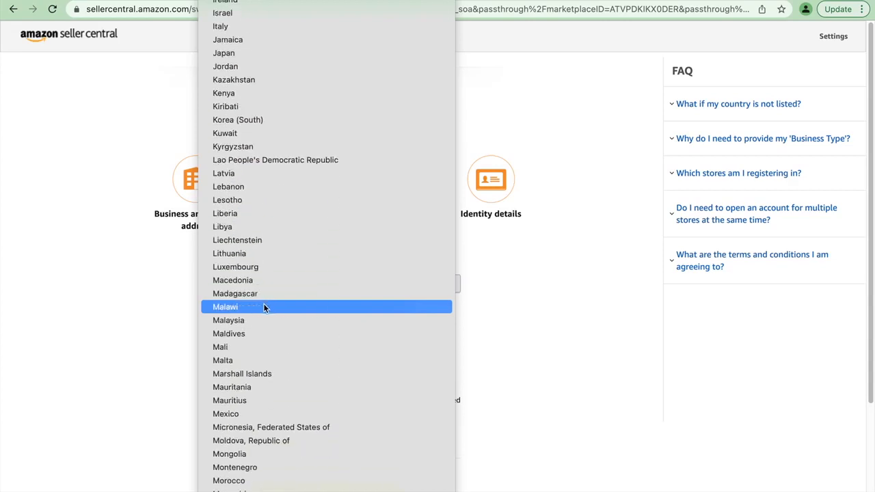
pyautogui.scroll(-9, 265, 307)
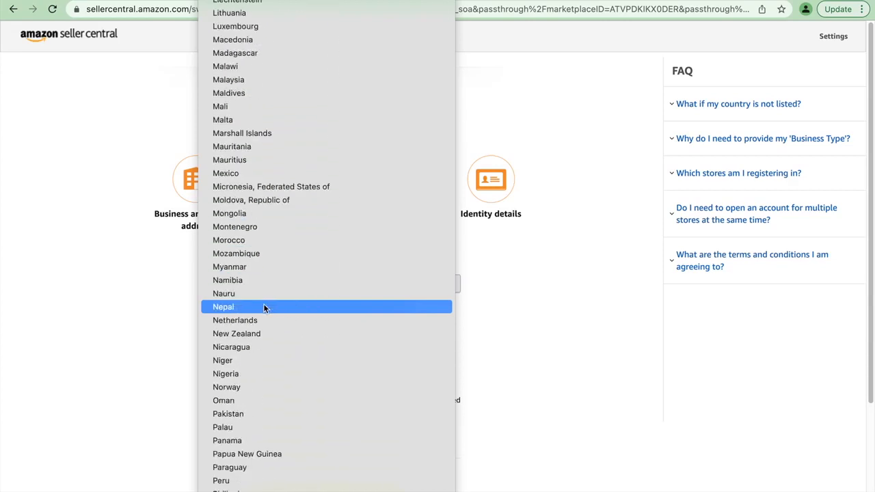
pyautogui.scroll(-20, 240, 441)
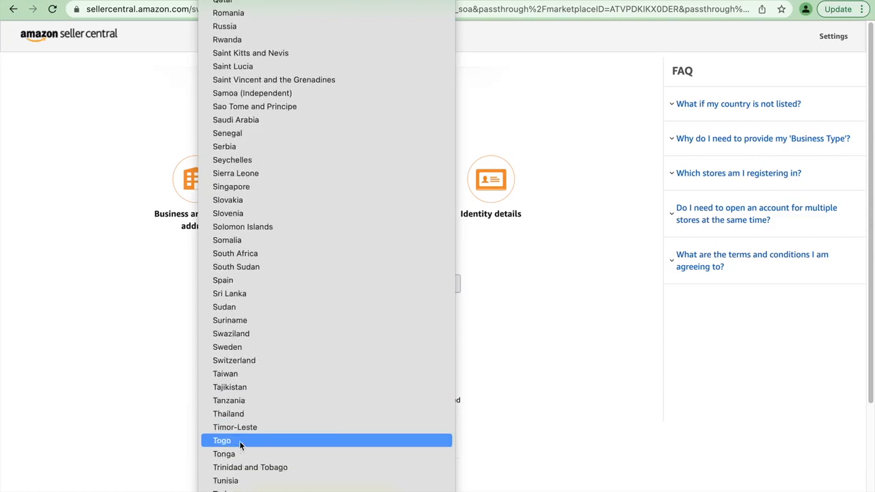
pyautogui.scroll(-7, 239, 441)
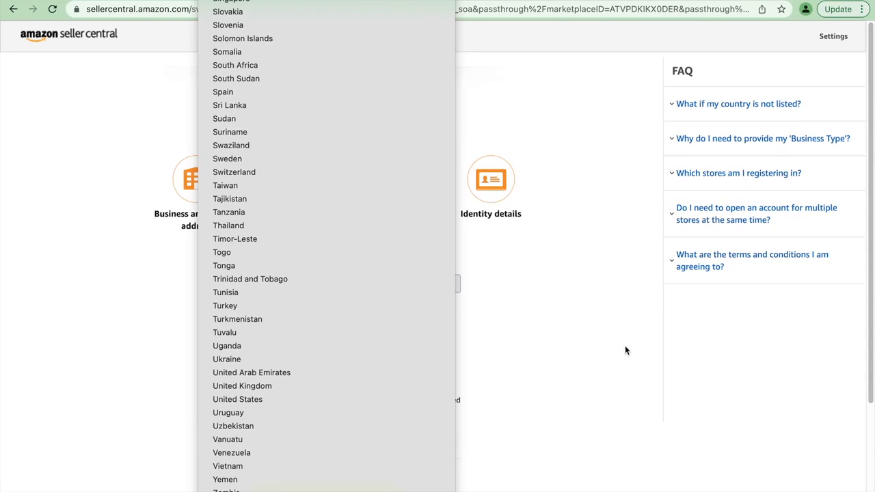
pyautogui.press('u')
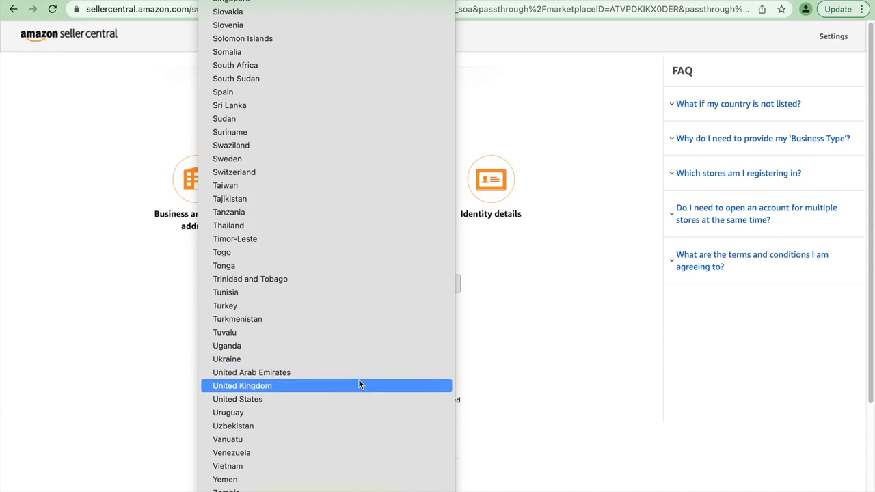
pyautogui.click(348, 398)
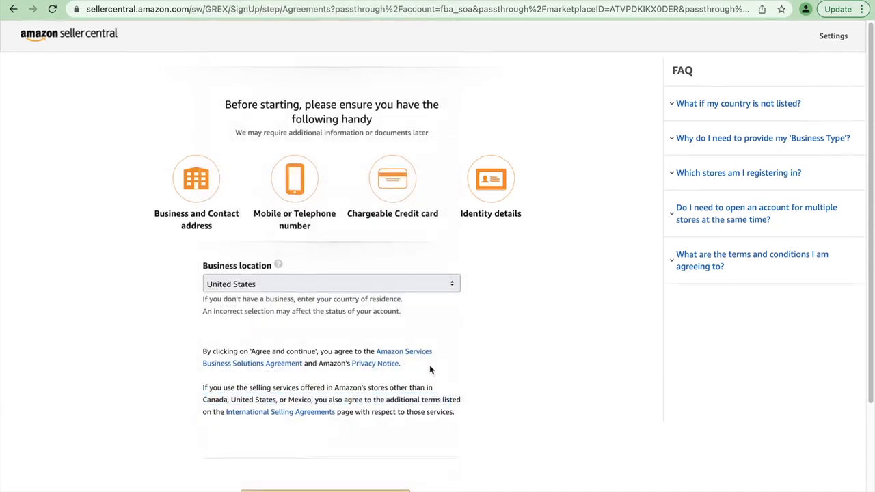
# - Set the business type to "None, I am an individual"
pyautogui.scroll(-3, 430, 370)
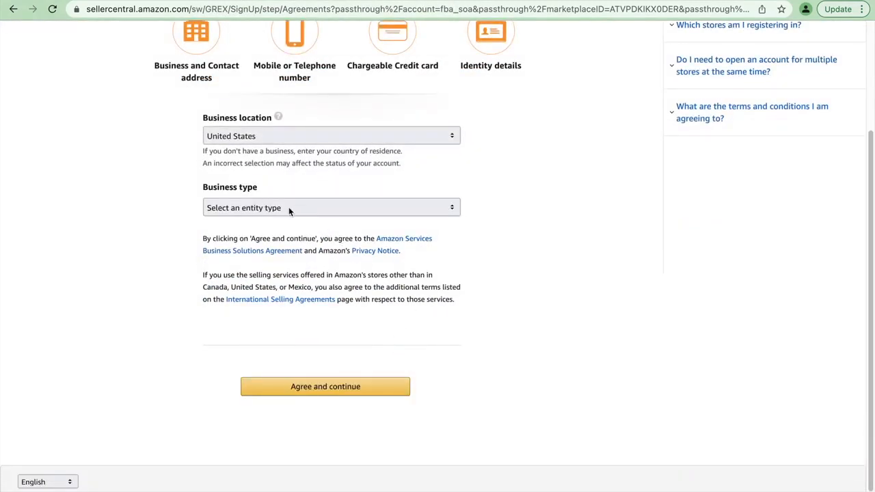
pyautogui.click(289, 209)
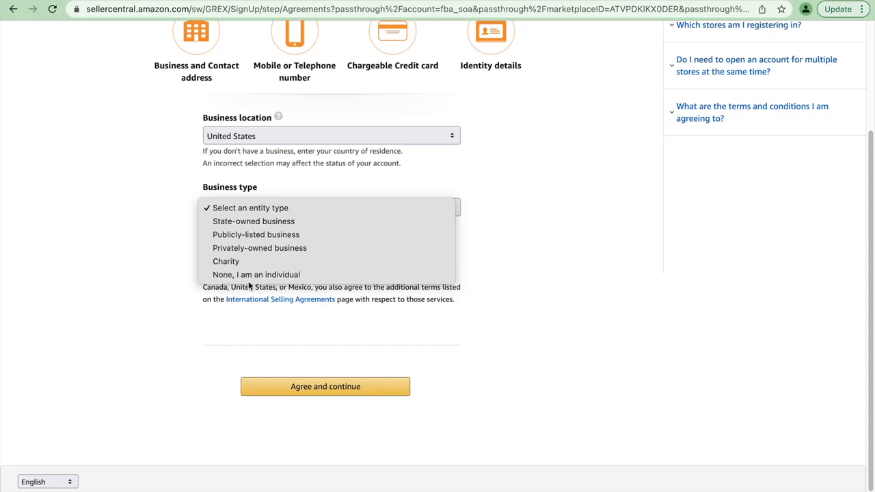
pyautogui.click(267, 277)
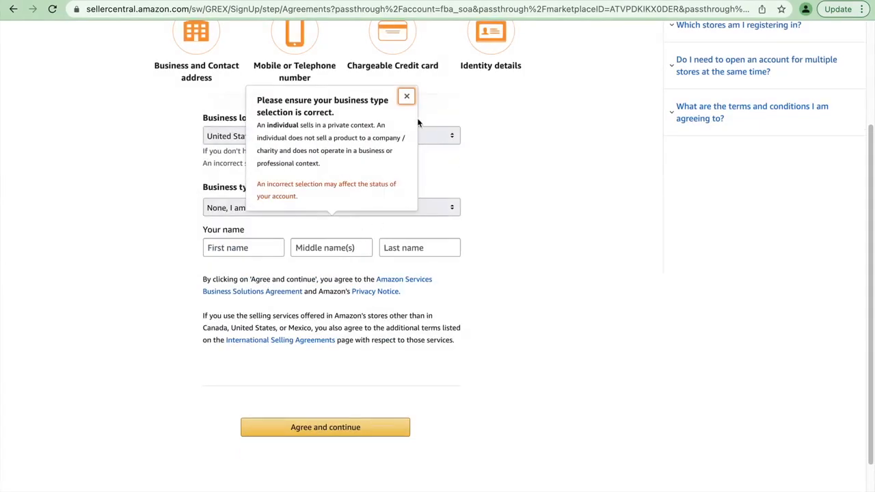
# - Enter the seller's first and last name, then accept the seller agreements and continue to the personal information form
pyautogui.click(405, 97)
pyautogui.click(243, 254)
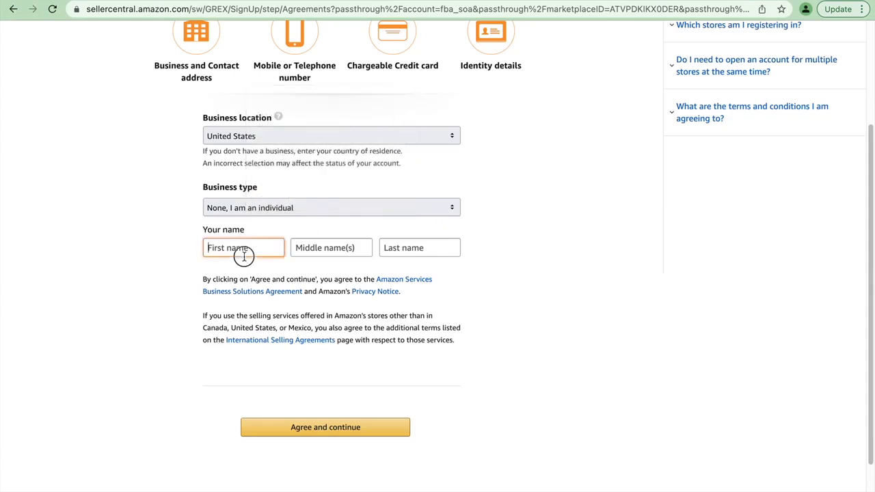
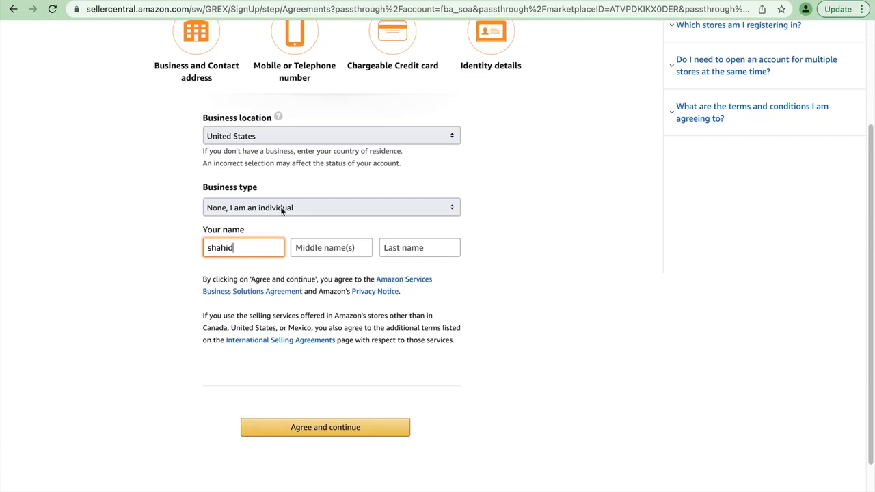
pyautogui.click(311, 206)
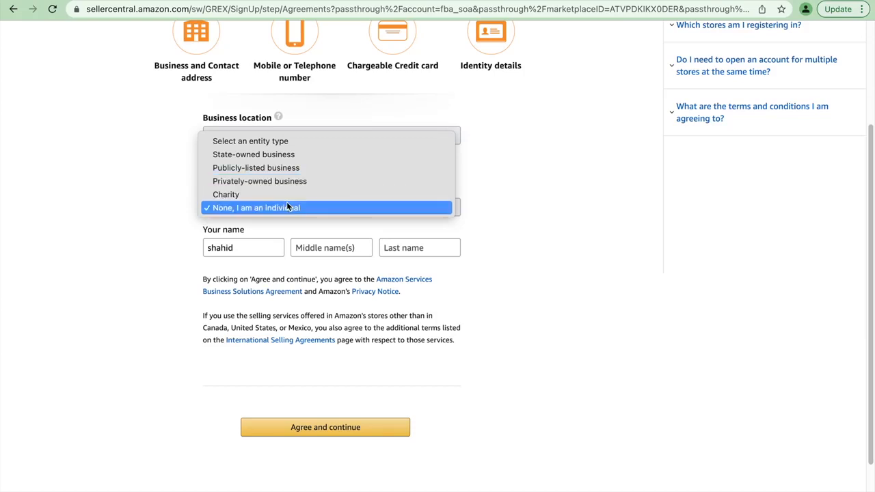
pyautogui.click(518, 261)
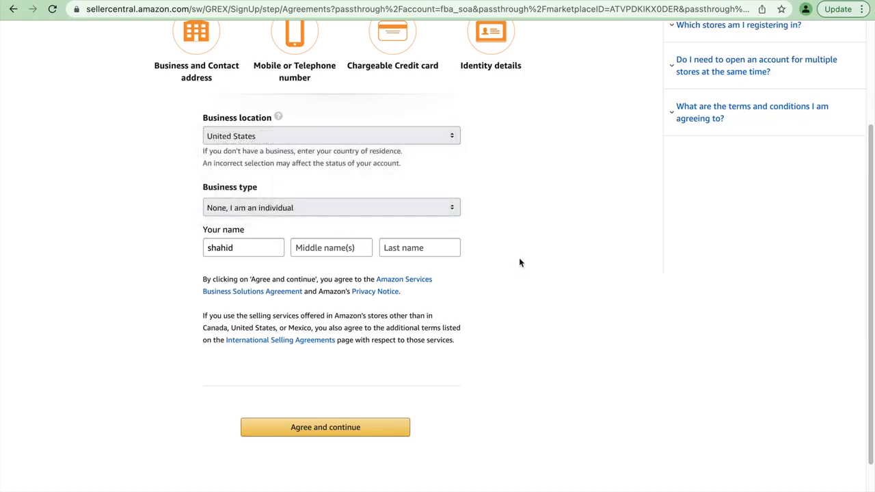
pyautogui.click(413, 247)
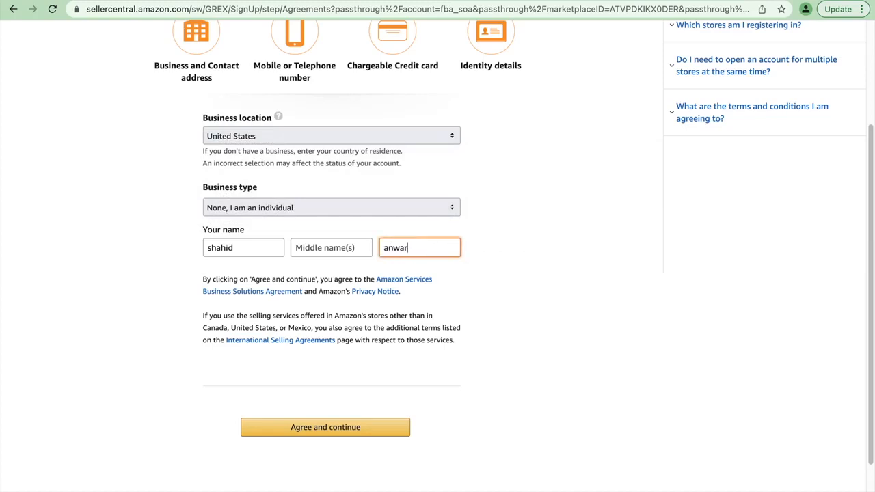
pyautogui.click(341, 426)
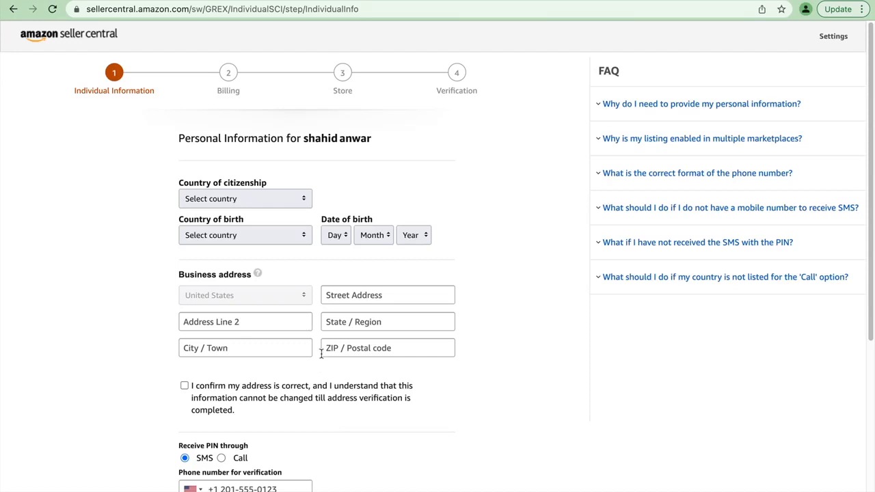
# - Set both the country of citizenship and the country of birth to Pakistan
pyautogui.click(266, 202)
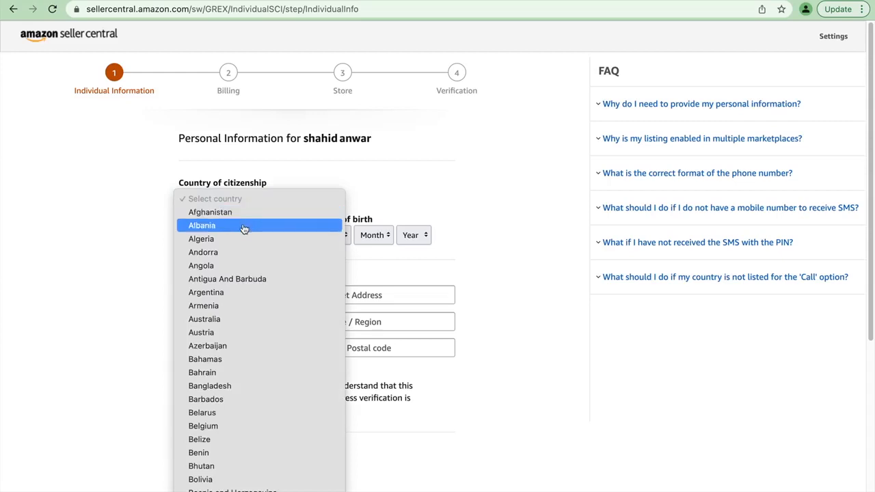
pyautogui.scroll(-20, 230, 361)
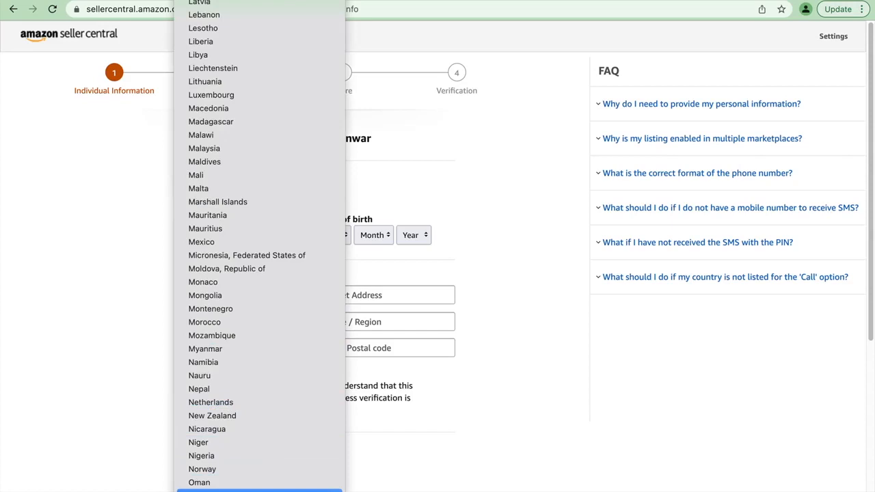
pyautogui.click(227, 490)
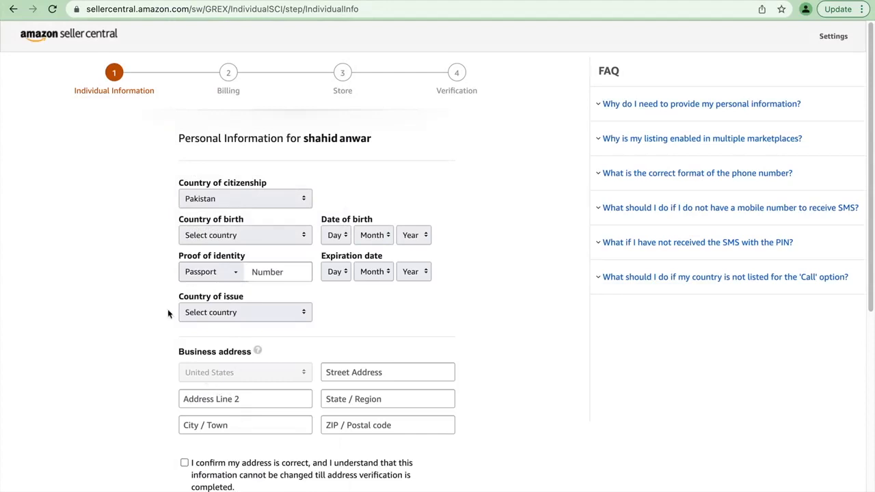
pyautogui.click(276, 240)
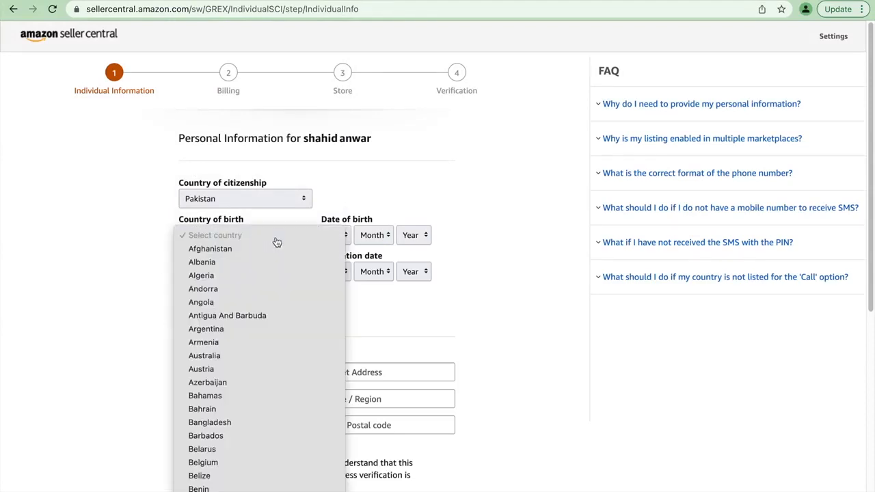
pyautogui.scroll(-20, 277, 241)
pyautogui.scroll(-5, 254, 318)
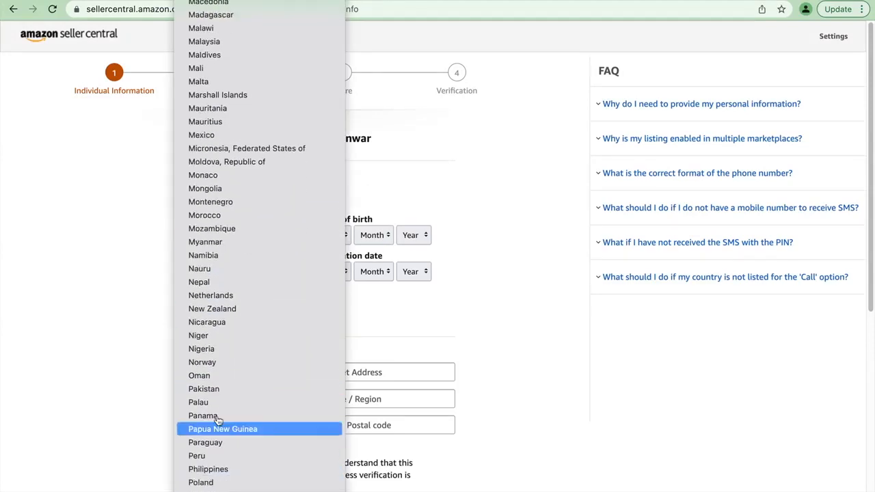
pyautogui.click(226, 389)
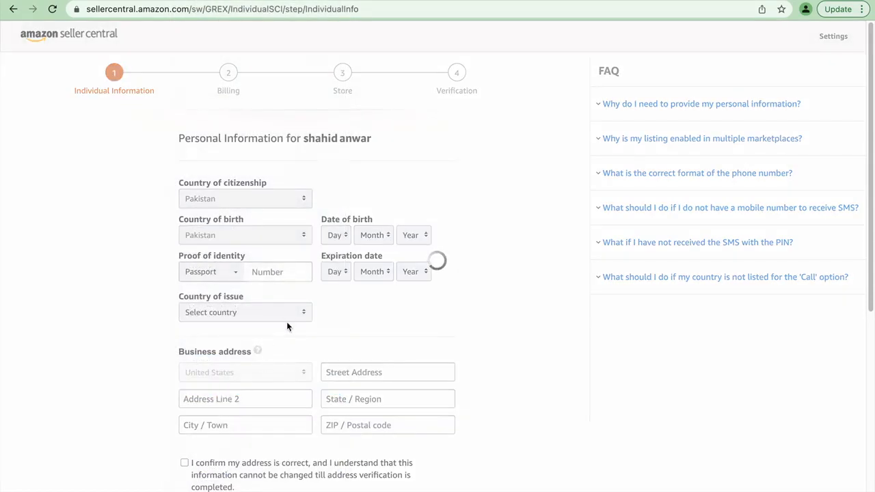
# - Enter the passport number as proof of identity and fill in the seller's date of birth
pyautogui.click(272, 276)
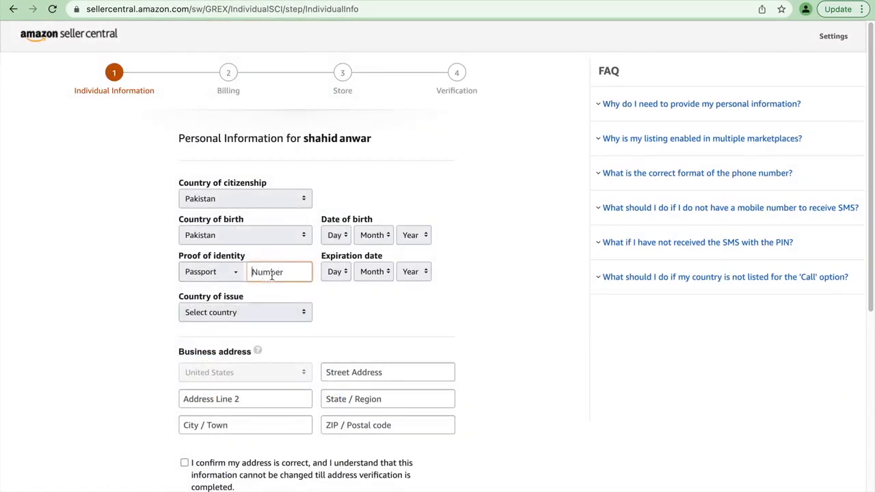
pyautogui.click(341, 237)
pyautogui.click(336, 249)
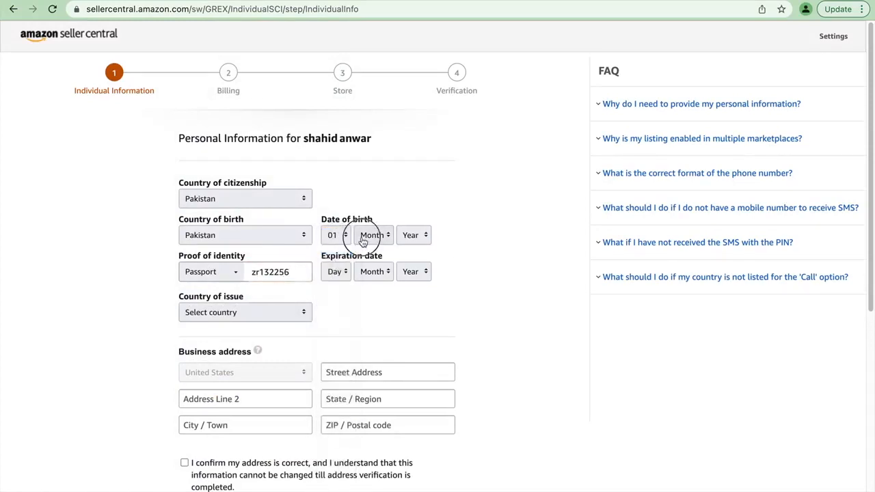
pyautogui.click(374, 236)
pyautogui.click(369, 248)
pyautogui.click(404, 236)
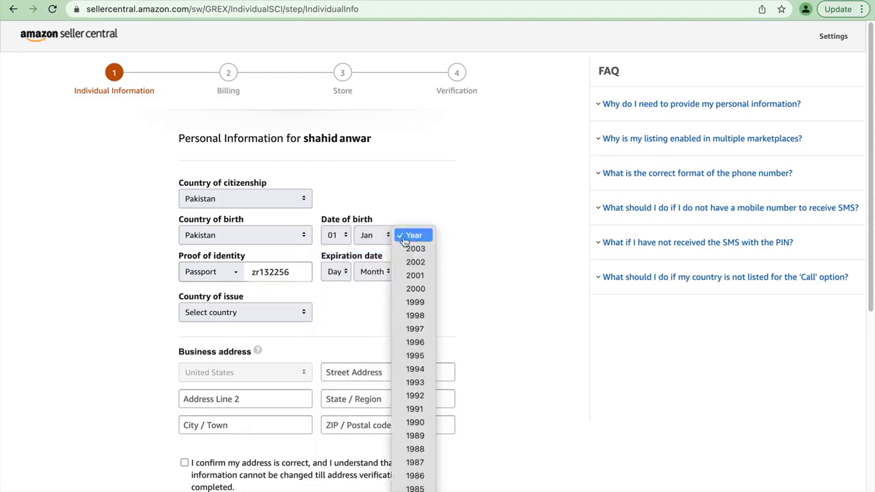
pyautogui.scroll(-3, 425, 441)
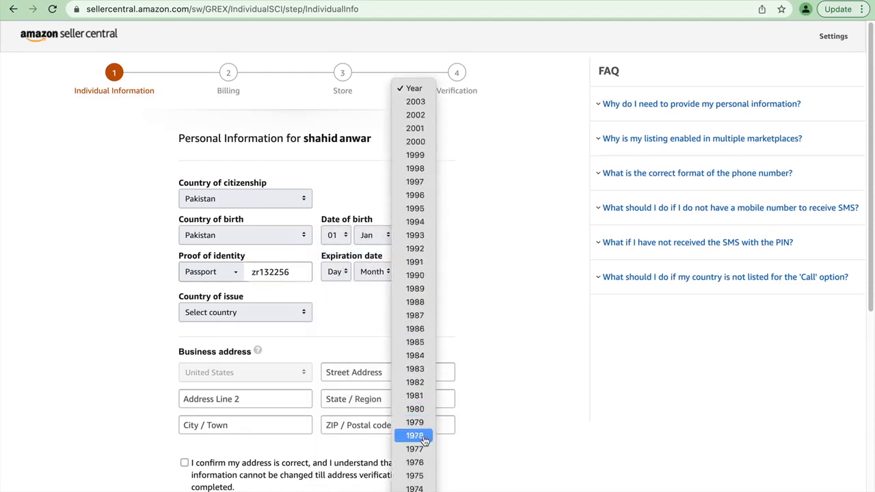
pyautogui.click(415, 209)
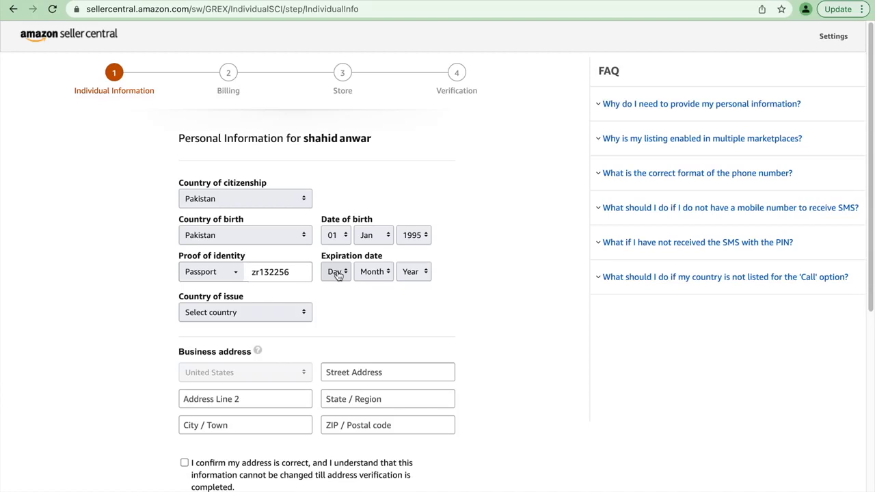
# - Set the passport's expiration date to 01 Mar 2033
pyautogui.click(338, 274)
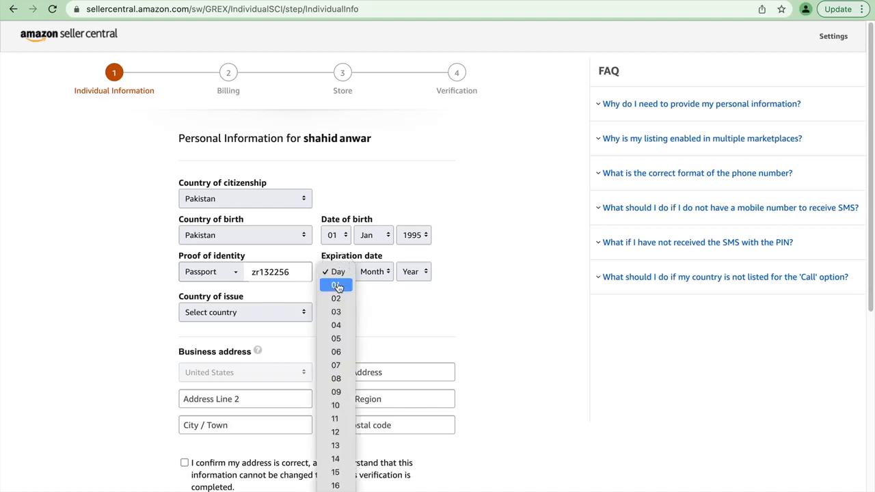
pyautogui.click(337, 286)
pyautogui.click(372, 271)
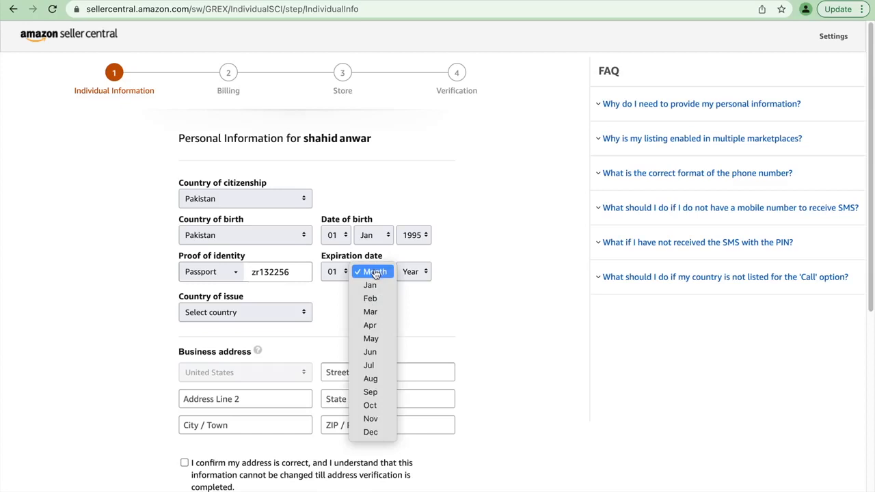
pyautogui.click(372, 312)
pyautogui.click(413, 271)
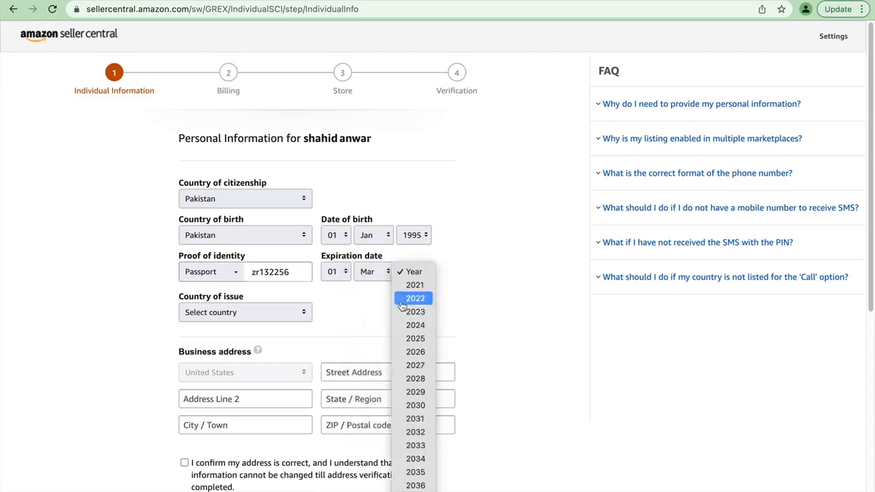
pyautogui.click(414, 446)
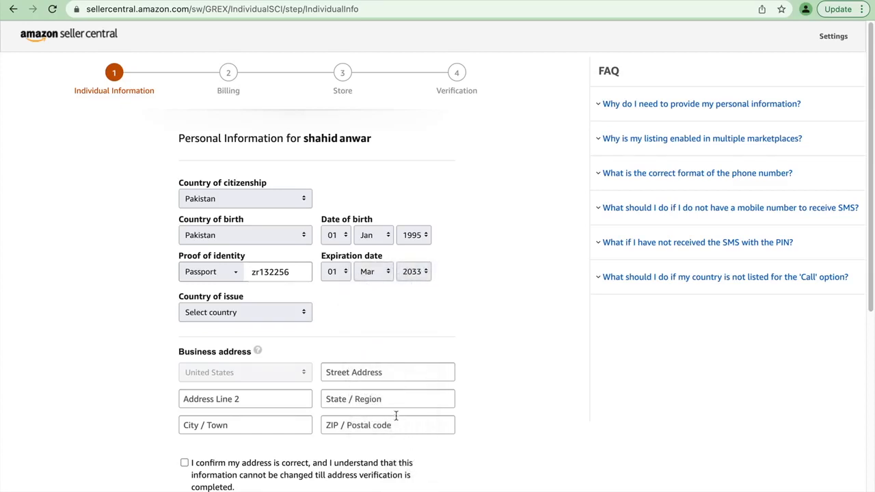
# - Set the passport's country of issue to Pakistan
pyautogui.scroll(-1, 395, 415)
pyautogui.click(300, 297)
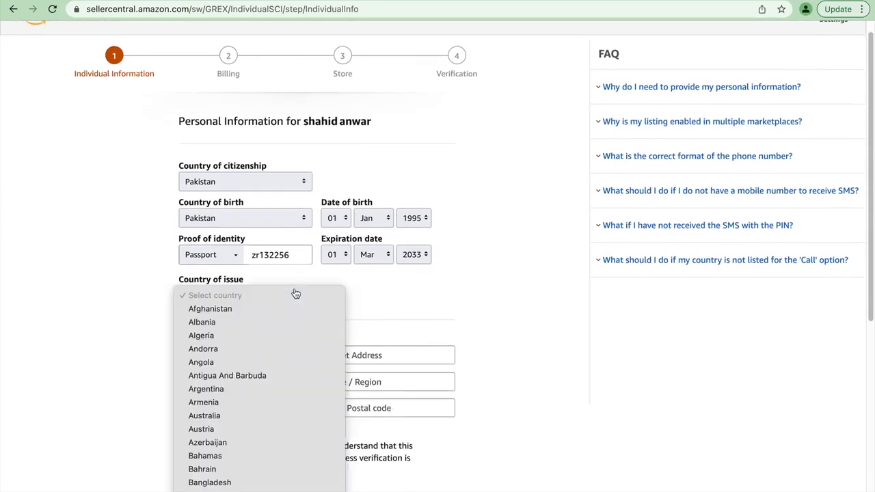
pyautogui.scroll(-10, 295, 294)
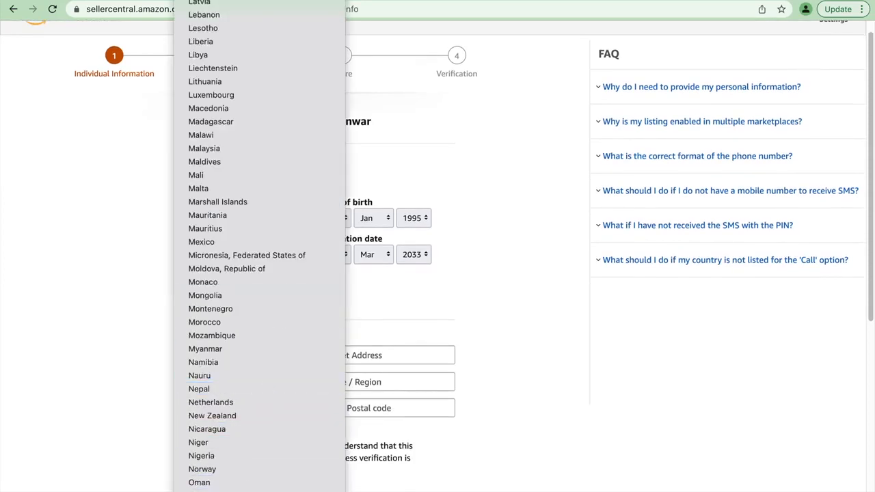
pyautogui.click(288, 491)
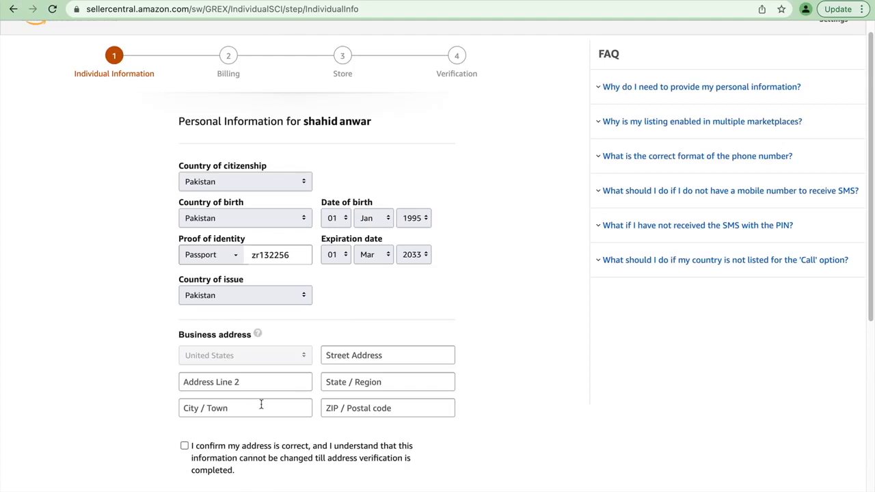
# - Fill in the street address and the state of the business address
pyautogui.scroll(-3, 259, 405)
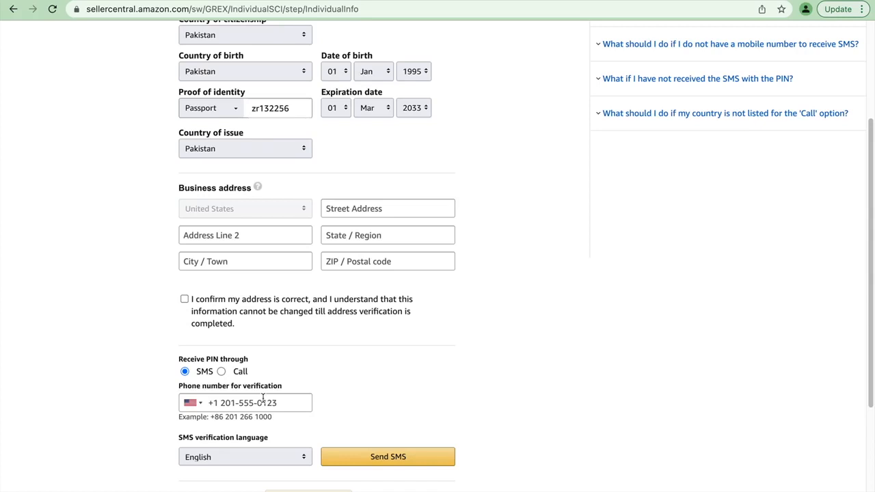
pyautogui.click(366, 215)
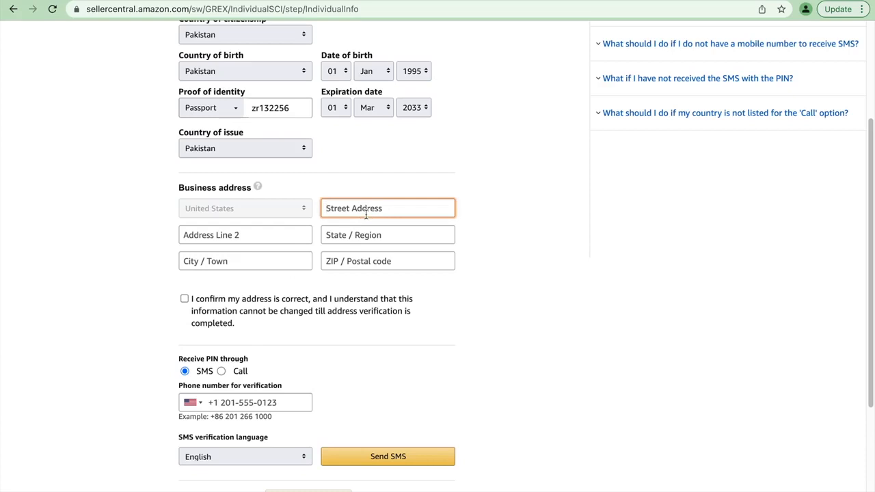
pyautogui.click(347, 236)
pyautogui.write('virginia')
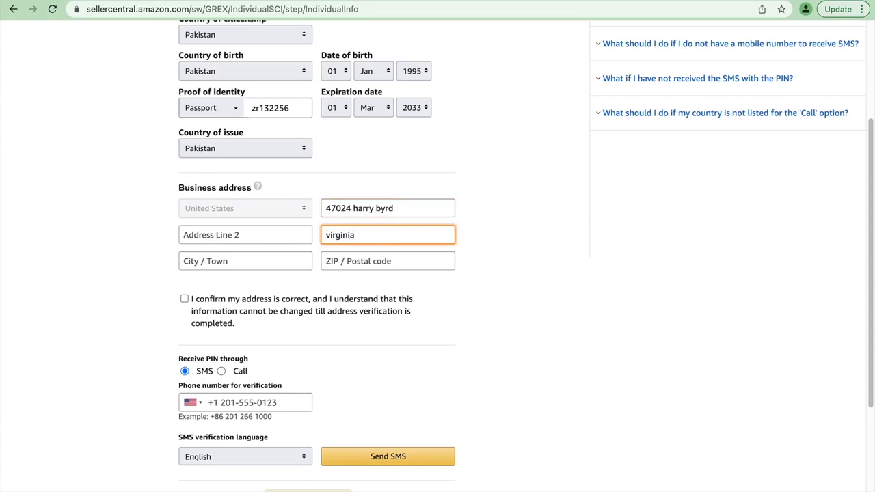
# - Fill in the city and ZIP code of the business address and confirm that the address is correct
pyautogui.click(239, 261)
pyautogui.write('ste')
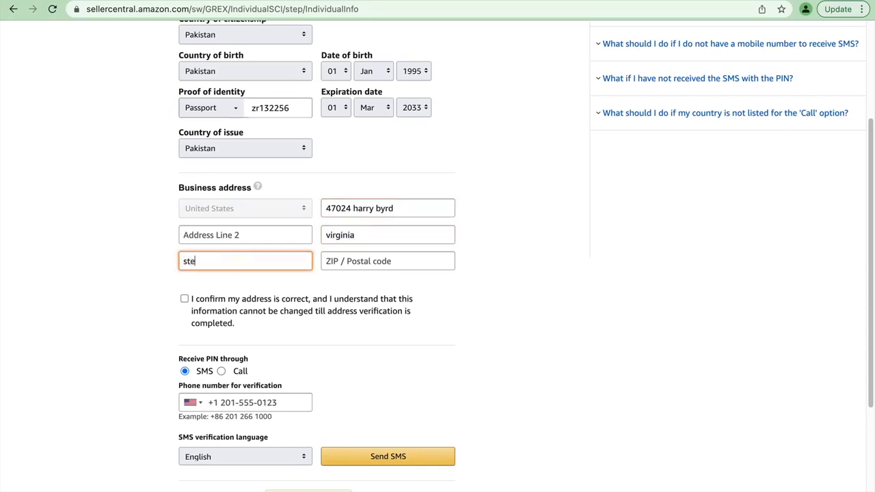
pyautogui.write('rling')
pyautogui.click(335, 259)
pyautogui.write('20')
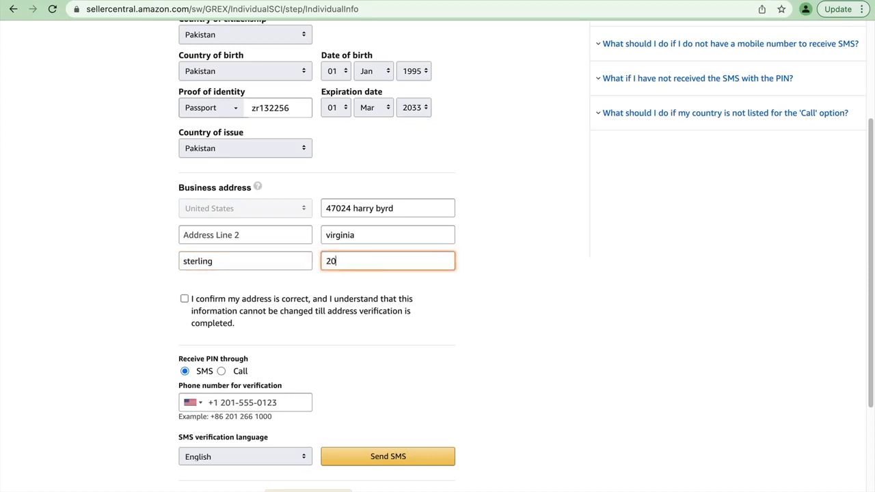
pyautogui.write('164')
pyautogui.click(184, 300)
pyautogui.scroll(-2, 239, 308)
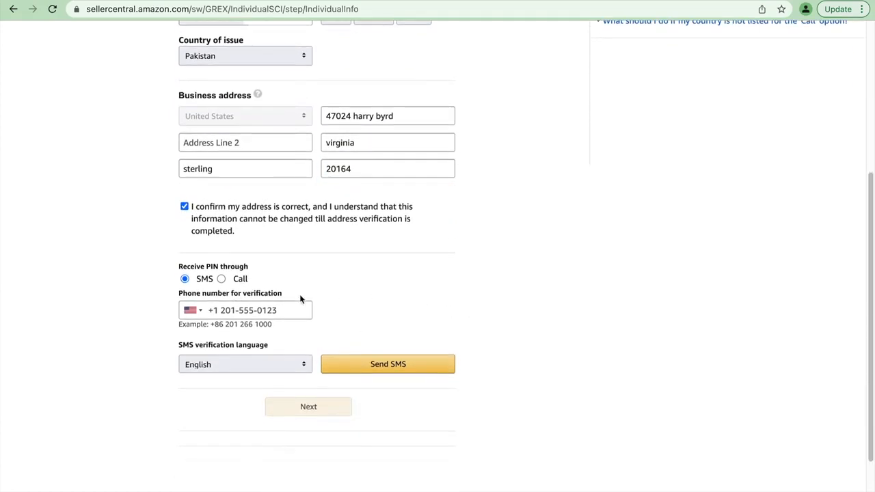
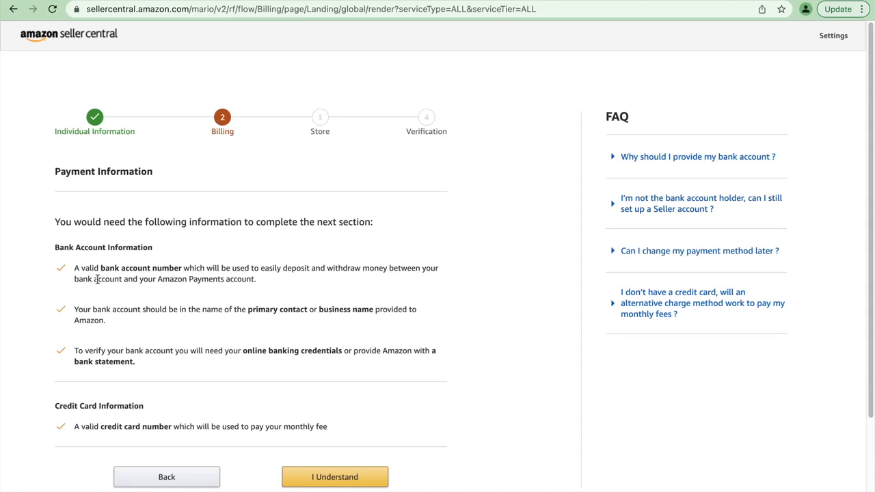
# - Acknowledge the payment information requirements and choose Others as the financial institution for the bank account
pyautogui.click(338, 474)
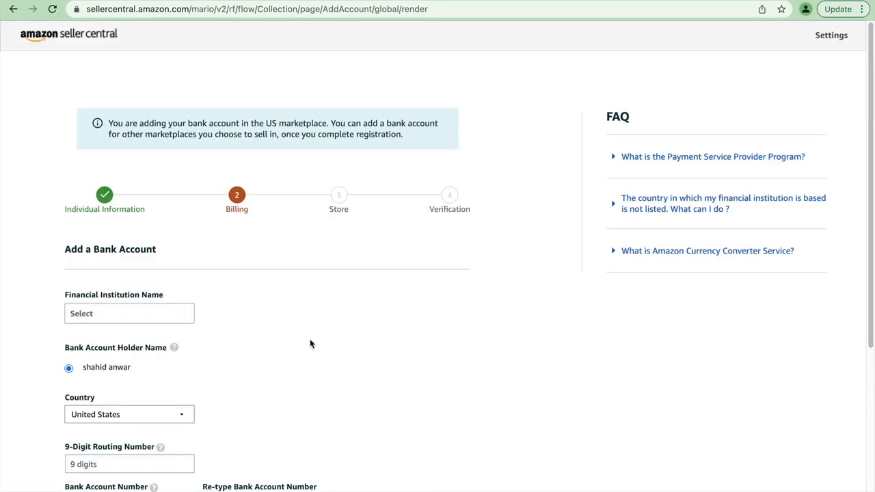
pyautogui.scroll(-3, 245, 328)
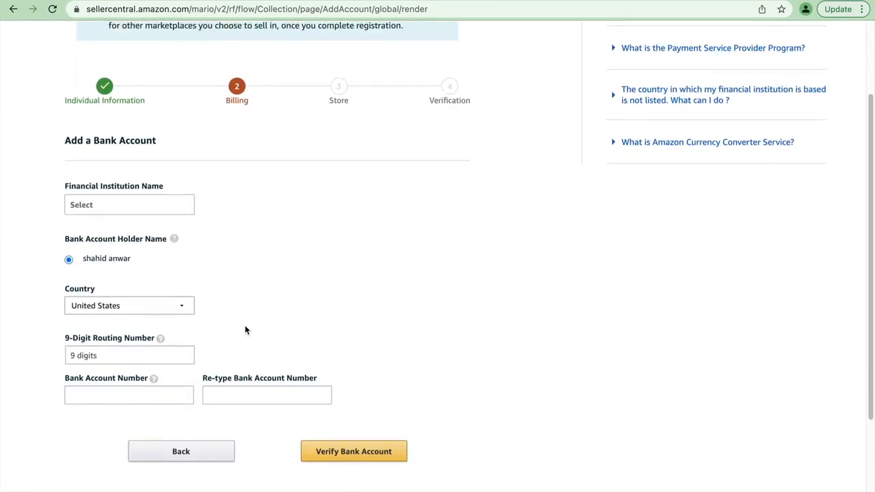
pyautogui.click(159, 200)
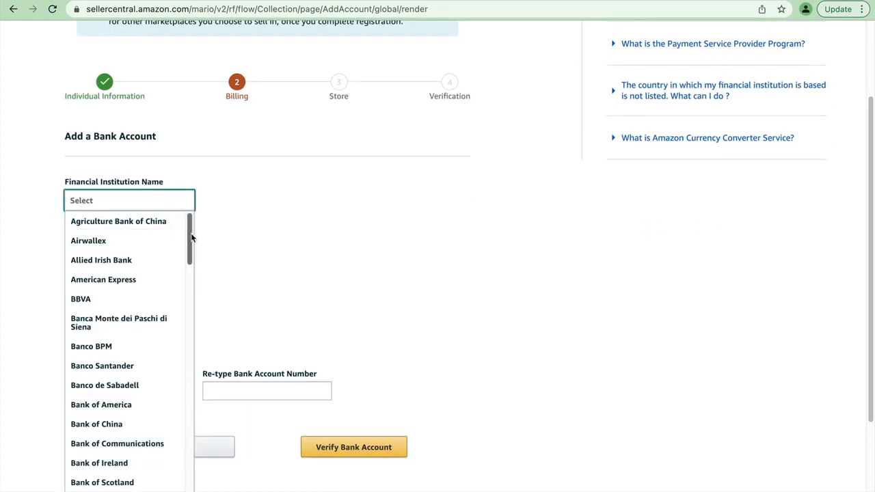
pyautogui.moveTo(190, 233); pyautogui.dragTo(191, 491)
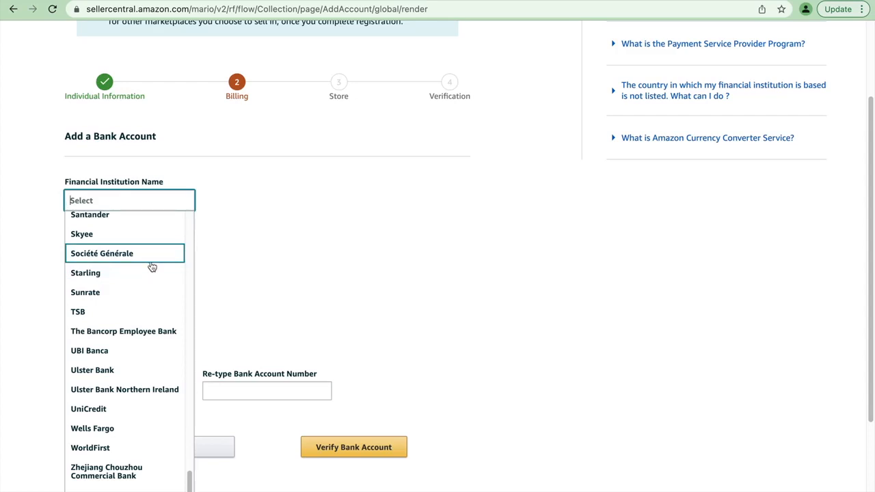
pyautogui.scroll(-1, 178, 293)
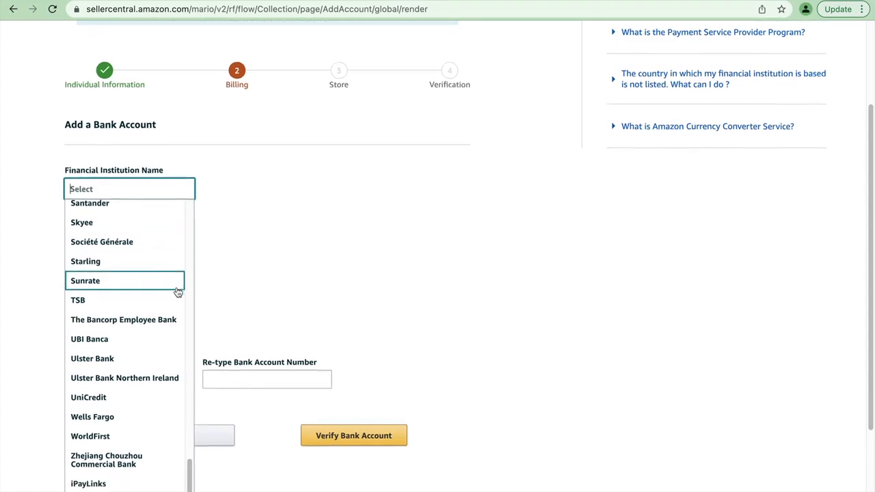
pyautogui.scroll(-2, 177, 292)
pyautogui.scroll(5, 142, 157)
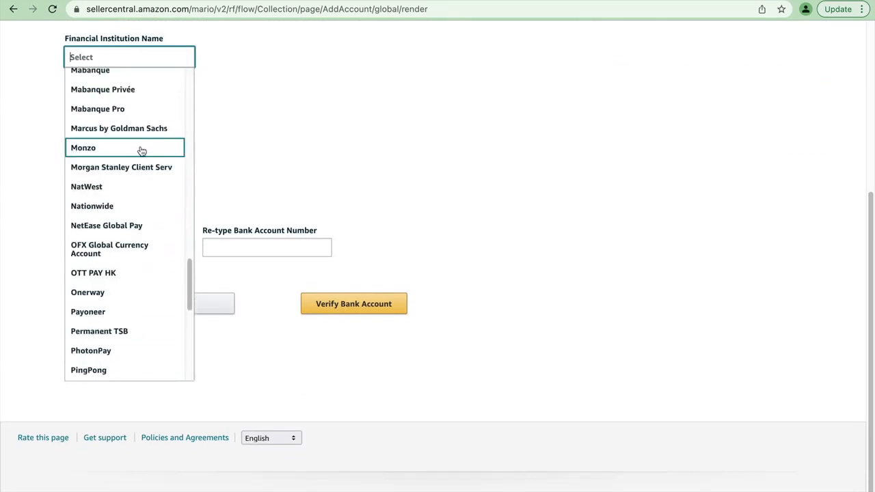
pyautogui.scroll(10, 141, 149)
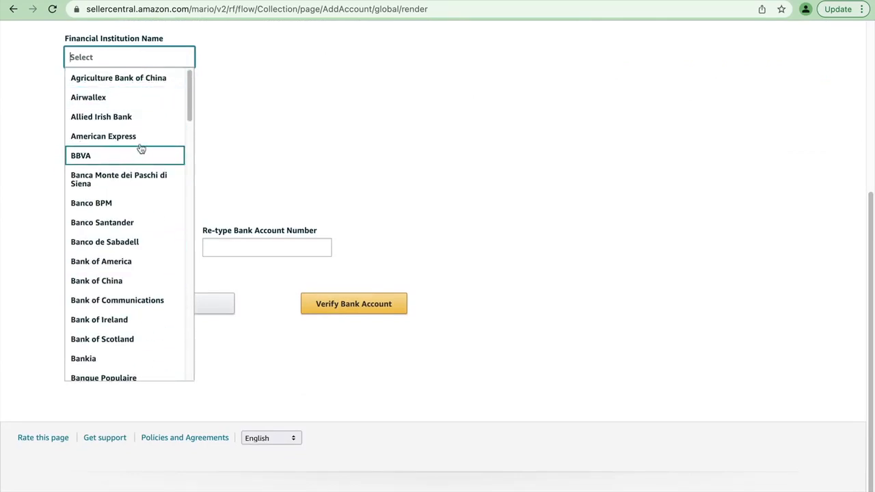
pyautogui.scroll(-10, 140, 149)
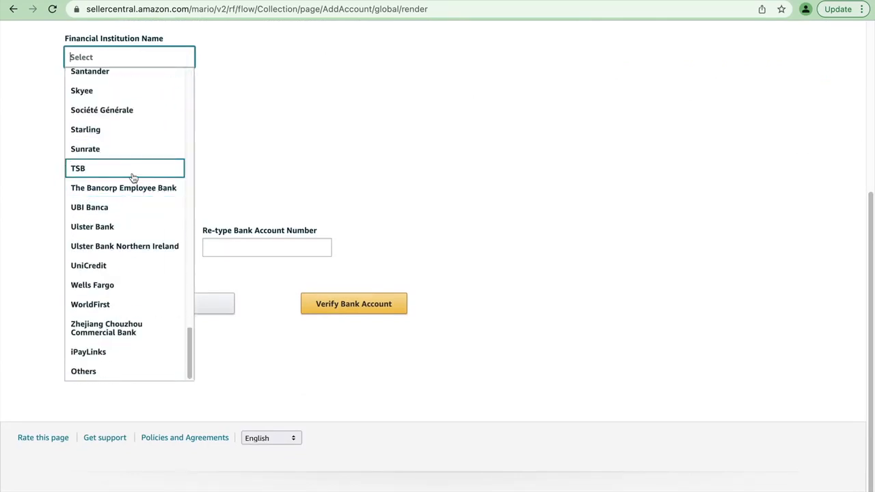
pyautogui.click(97, 377)
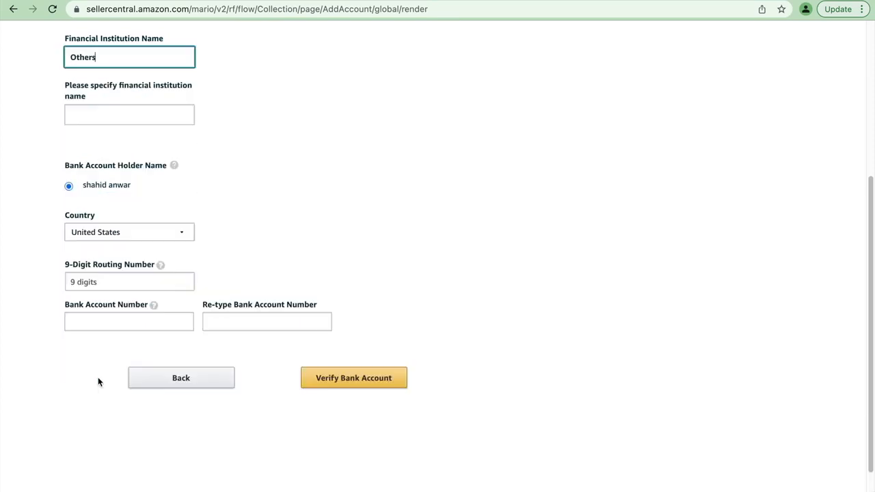
# - Specify capital one as the name of the financial institution
pyautogui.click(89, 112)
pyautogui.write('capi')
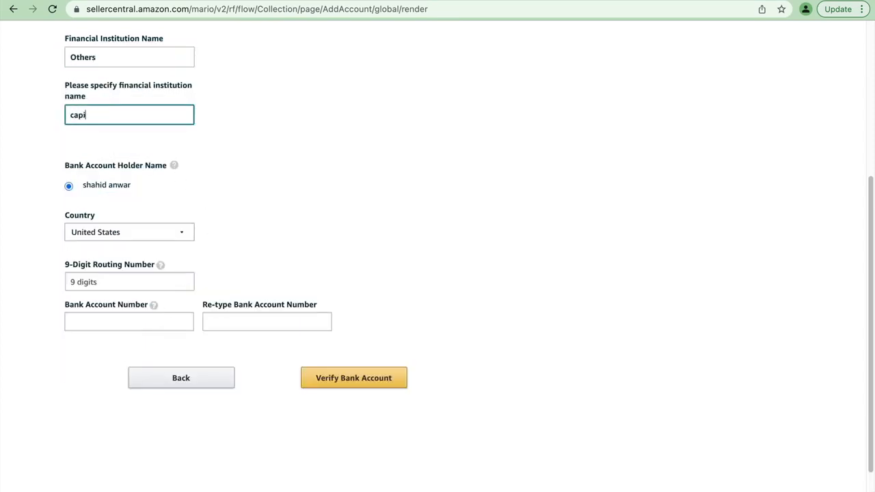
pyautogui.write('tal one')
# - Fill in the routing number and both bank account number fields, submit the bank account for verification and continue to the credit card details
pyautogui.click(123, 276)
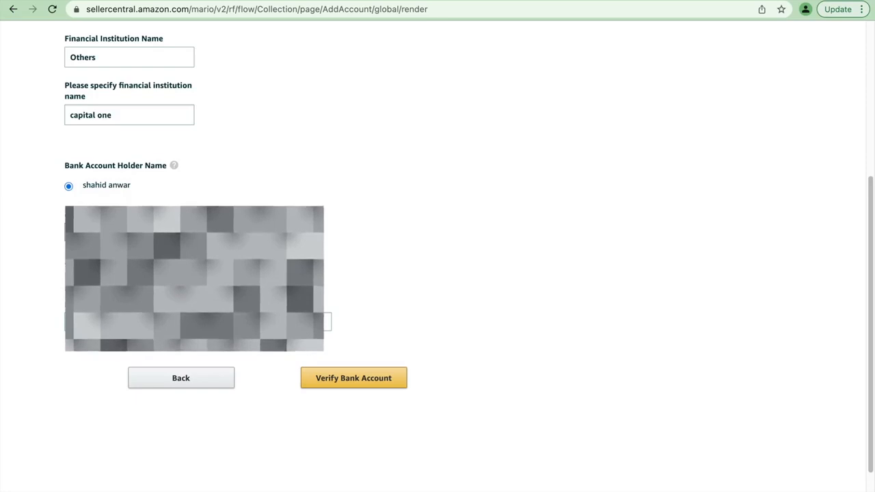
pyautogui.rightClick(120, 321)
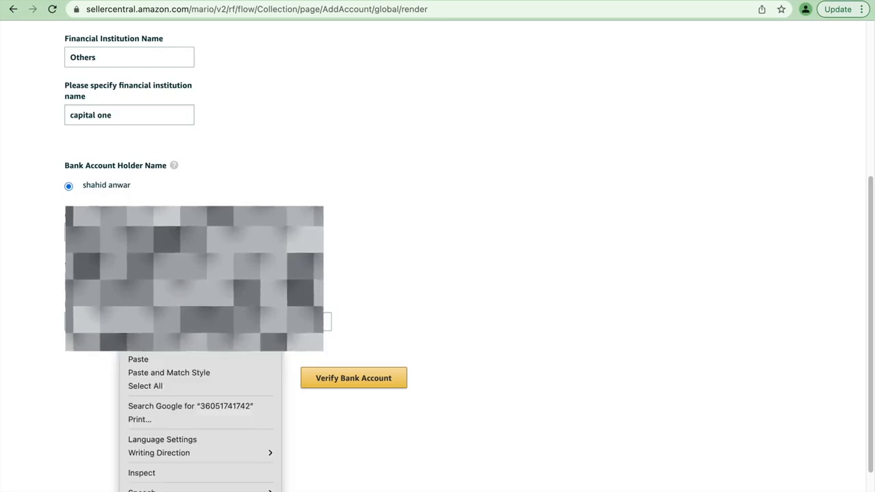
pyautogui.click(142, 346)
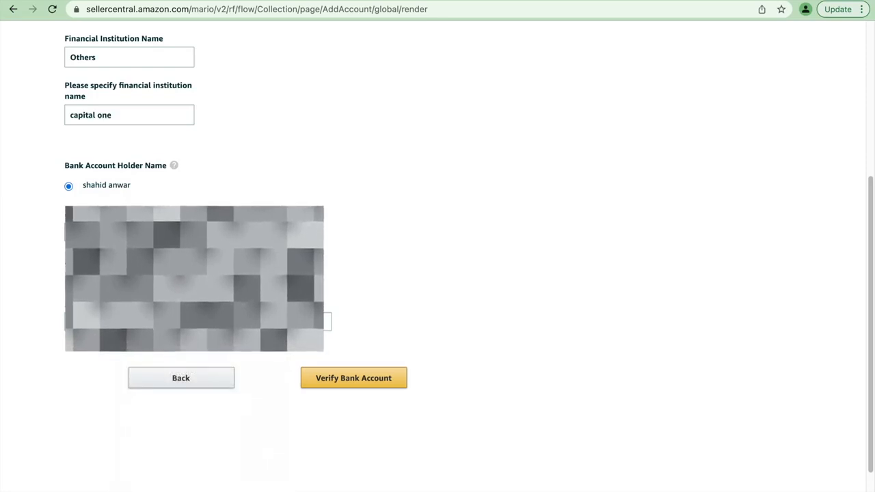
pyautogui.rightClick(249, 322)
pyautogui.click(286, 400)
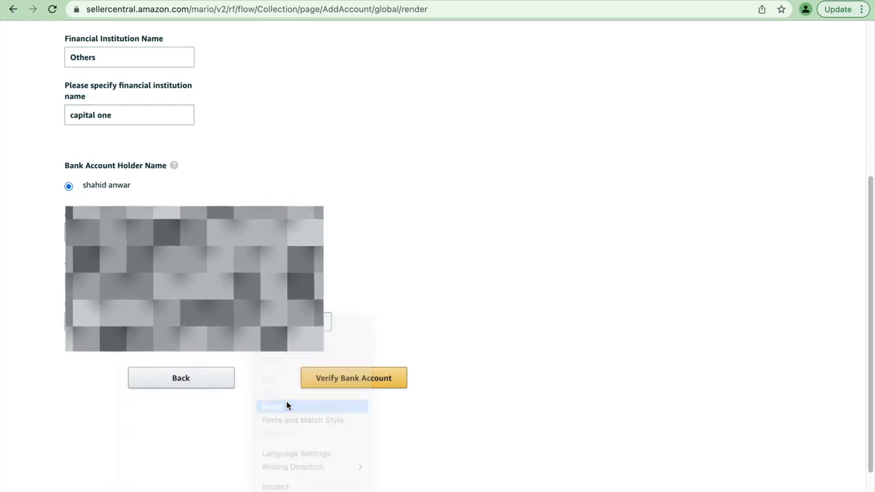
pyautogui.click(327, 384)
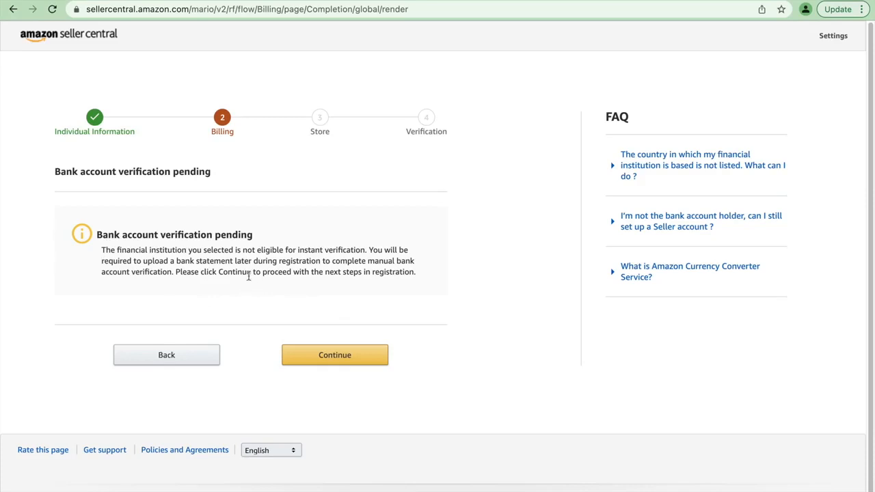
pyautogui.click(347, 358)
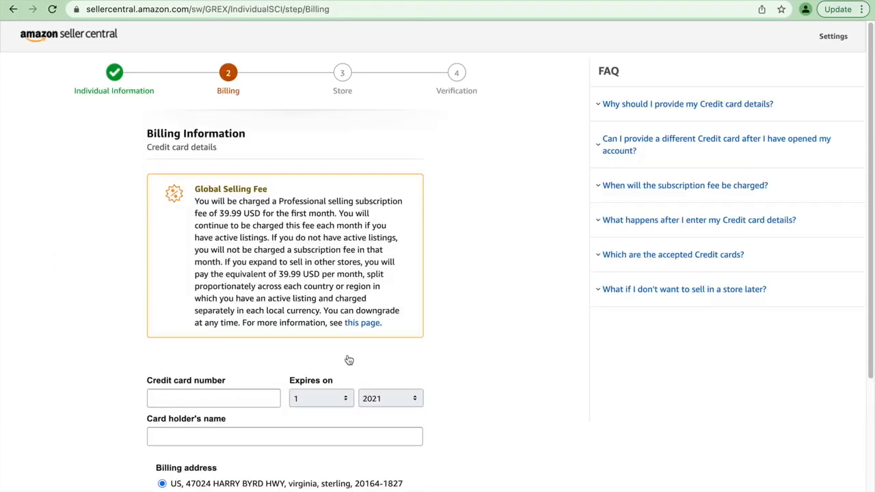
# - Enter the credit card number and choose the card's expiration month and year
pyautogui.scroll(-2, 347, 358)
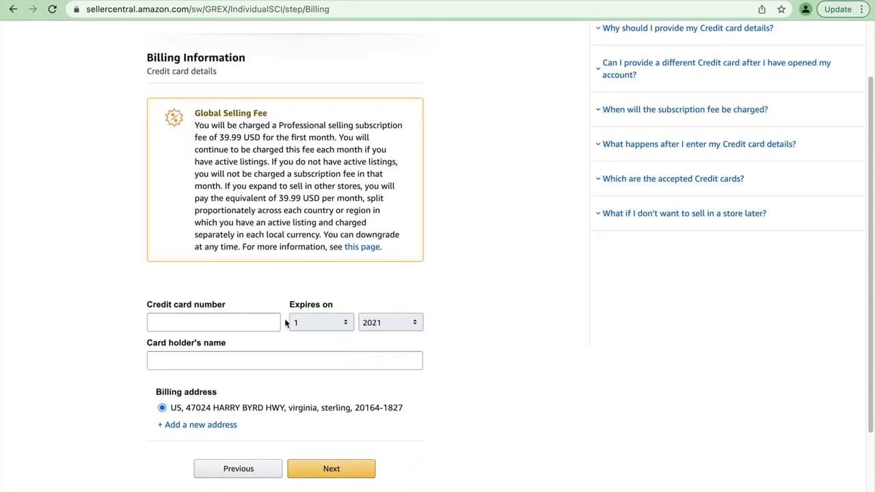
pyautogui.scroll(1, 283, 323)
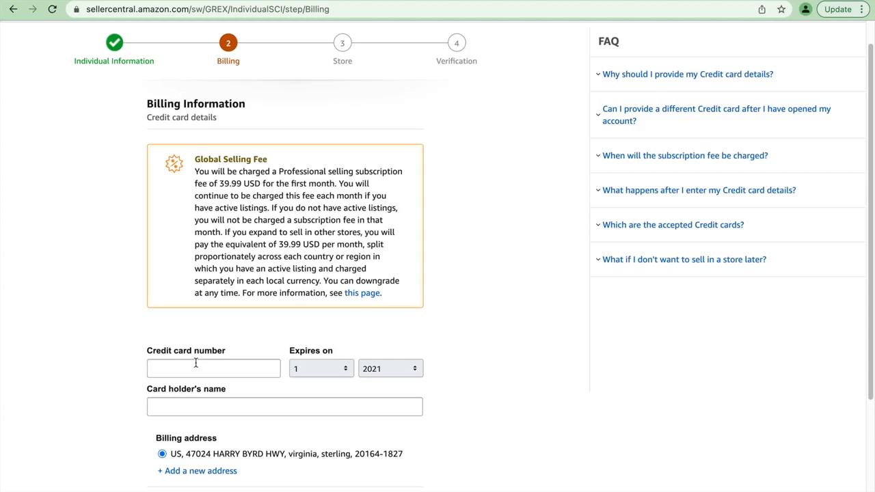
pyautogui.click(195, 363)
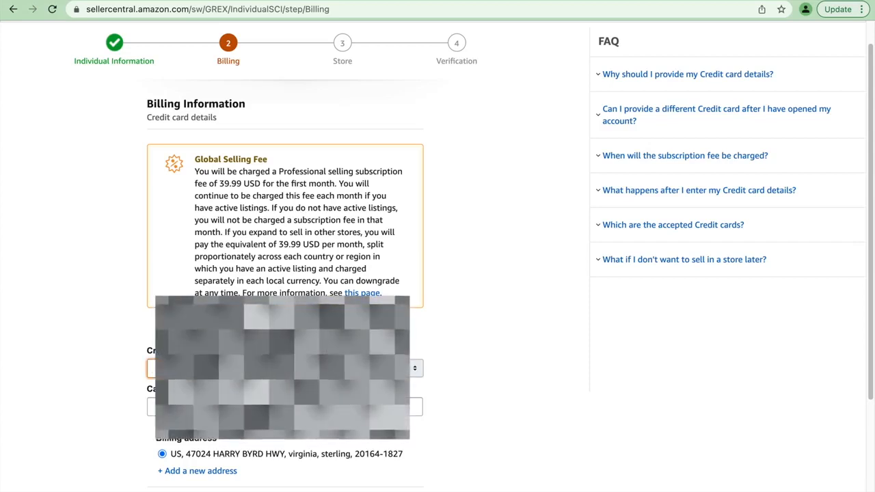
pyautogui.write('5')
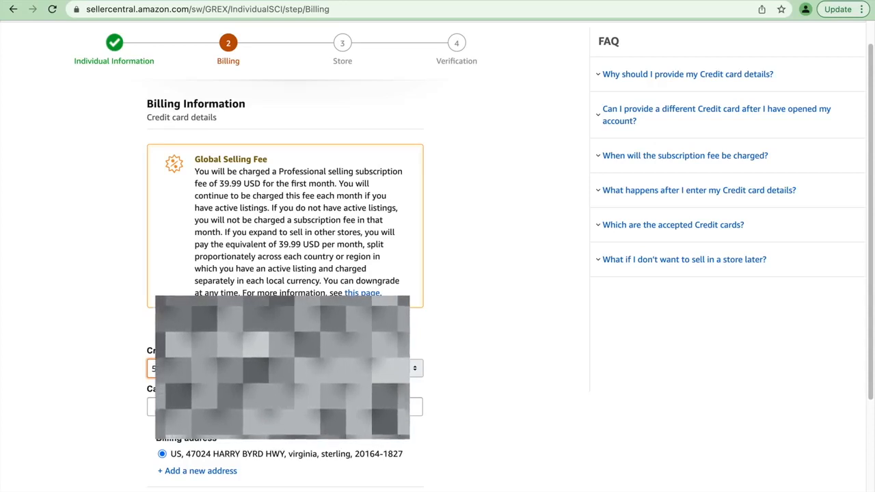
pyautogui.click(320, 369)
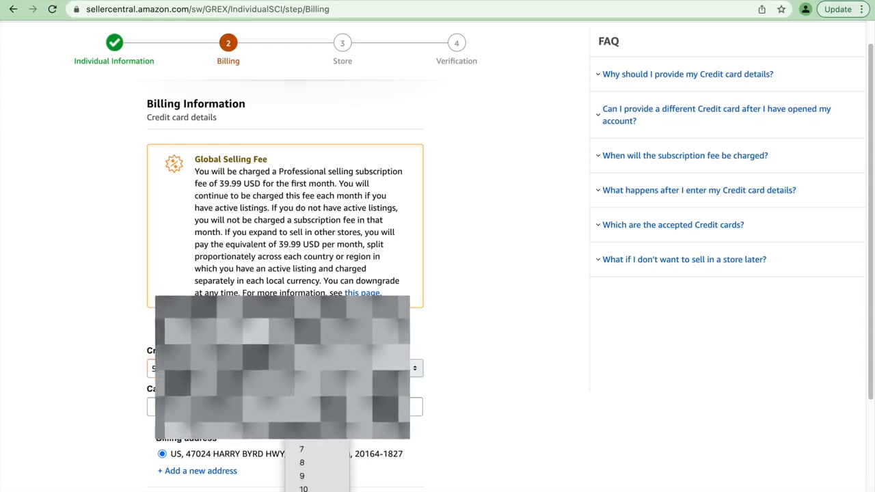
pyautogui.click(311, 409)
pyautogui.click(389, 369)
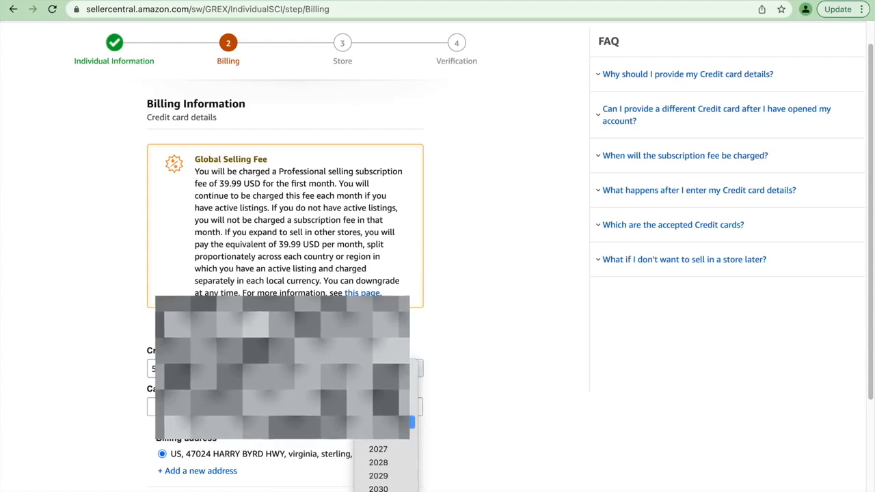
pyautogui.click(383, 423)
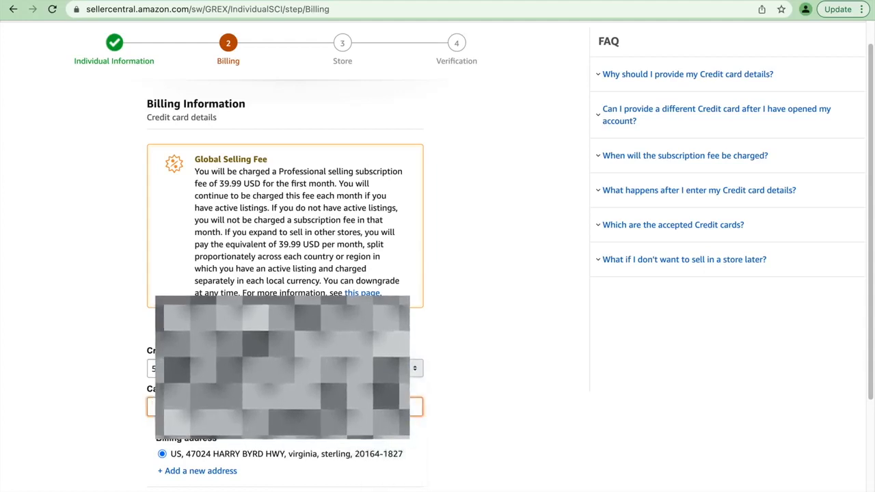
# - Enter the card holder's name and submit the billing information with the existing billing address
pyautogui.write('s')
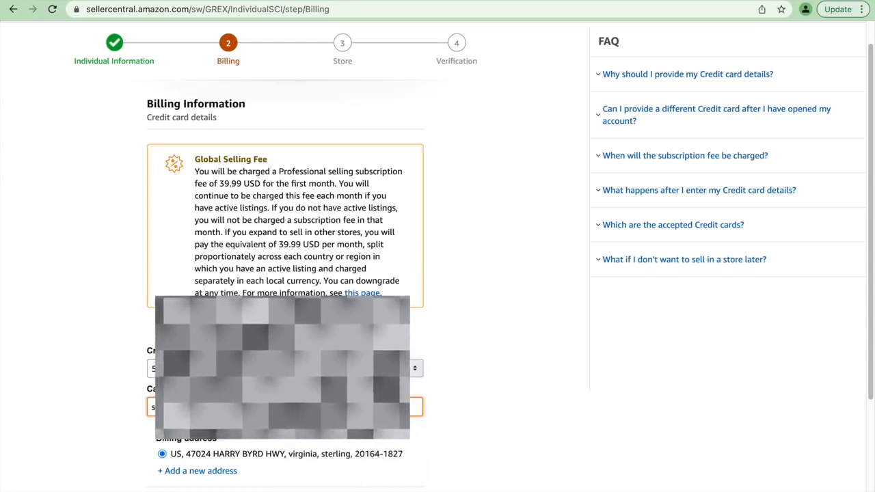
pyautogui.scroll(-1, 438, 253)
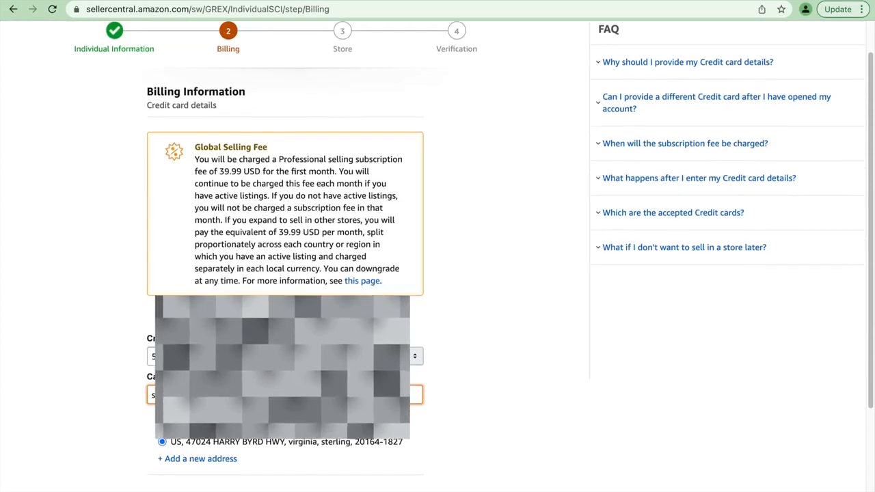
pyautogui.click(331, 490)
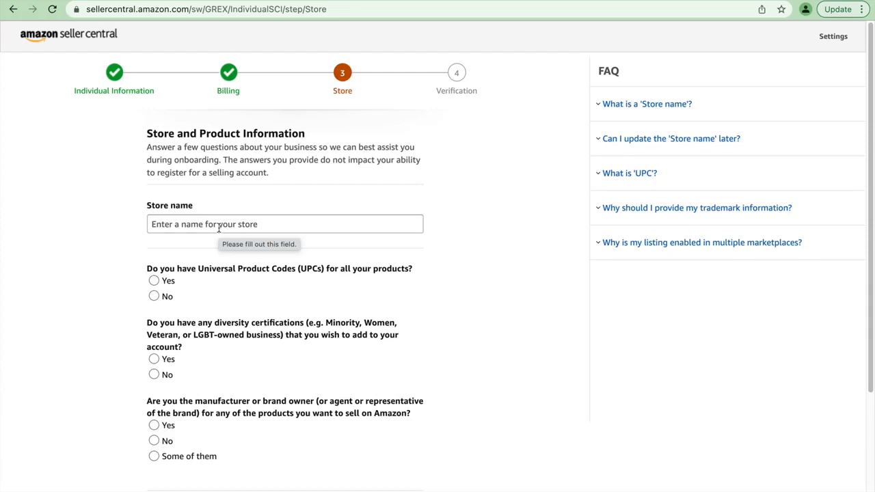
# - Enter smile store as the store name and answer Yes to having UPCs for all products
pyautogui.click(219, 229)
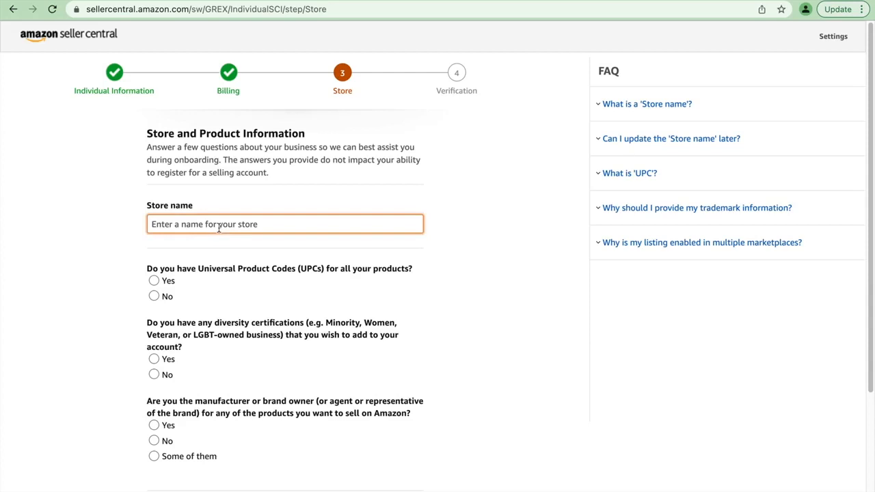
pyautogui.write('smile store')
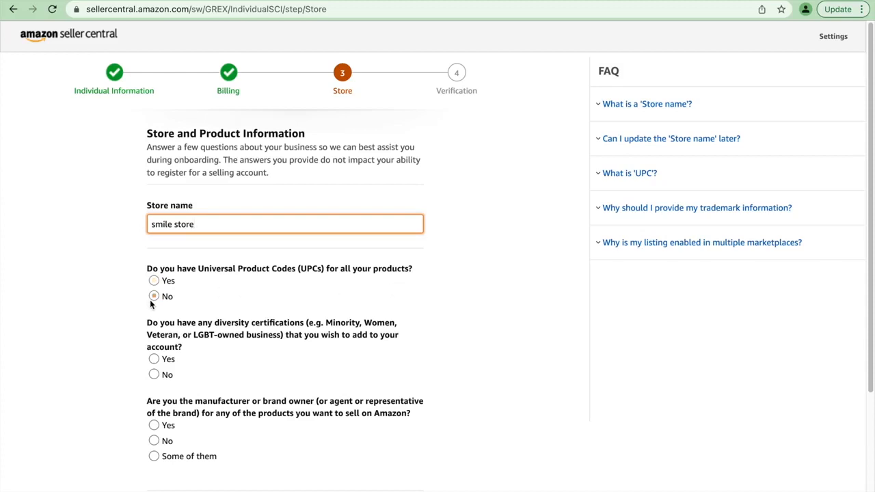
pyautogui.click(155, 282)
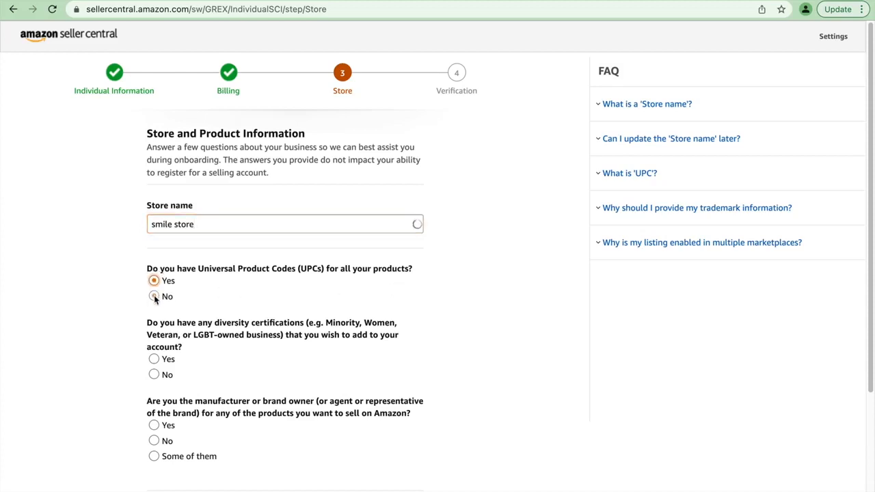
pyautogui.click(153, 296)
pyautogui.click(154, 281)
# - Answer No to having diversity certifications and No to being the manufacturer or brand owner of the products
pyautogui.scroll(-1, 195, 318)
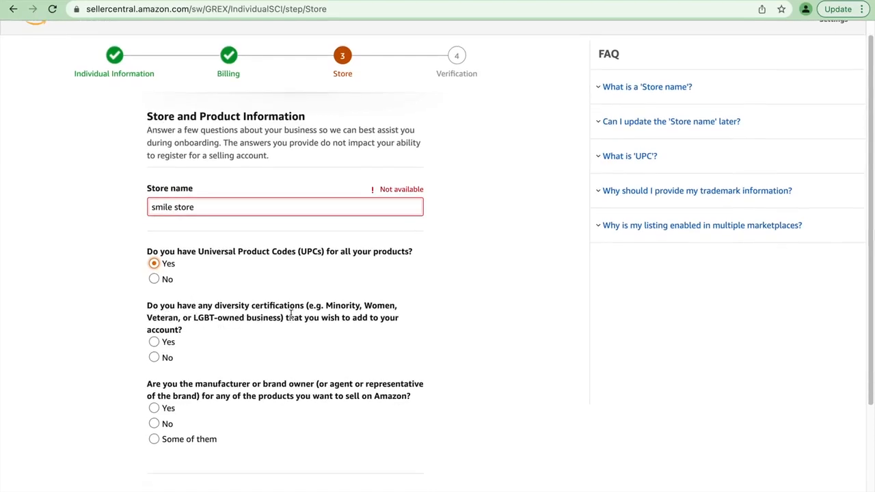
pyautogui.click(153, 357)
pyautogui.click(187, 440)
pyautogui.click(154, 424)
pyautogui.click(154, 409)
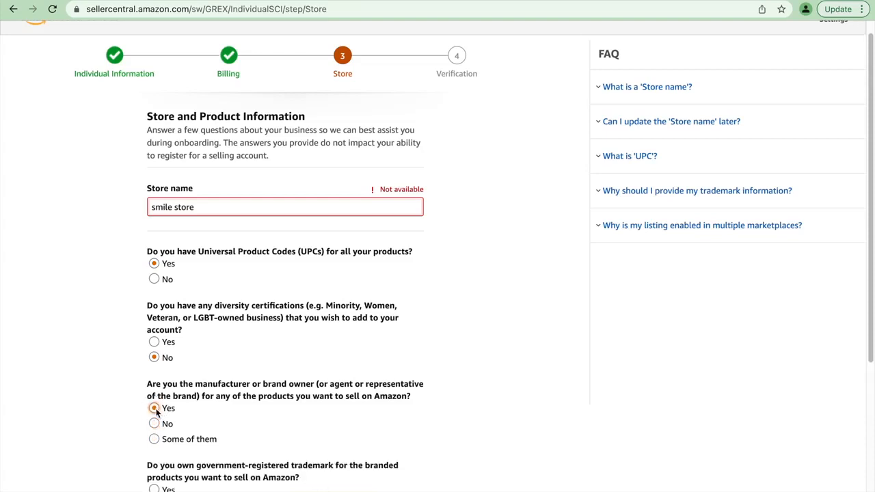
pyautogui.scroll(-3, 175, 429)
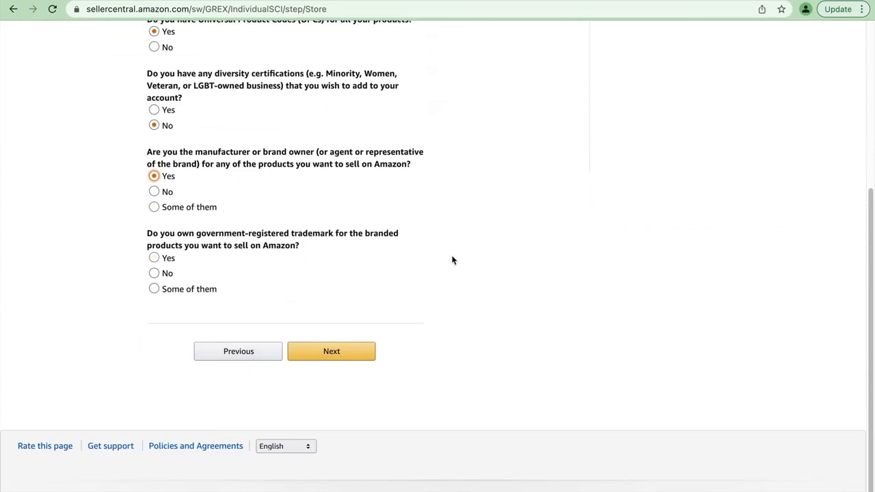
pyautogui.click(158, 194)
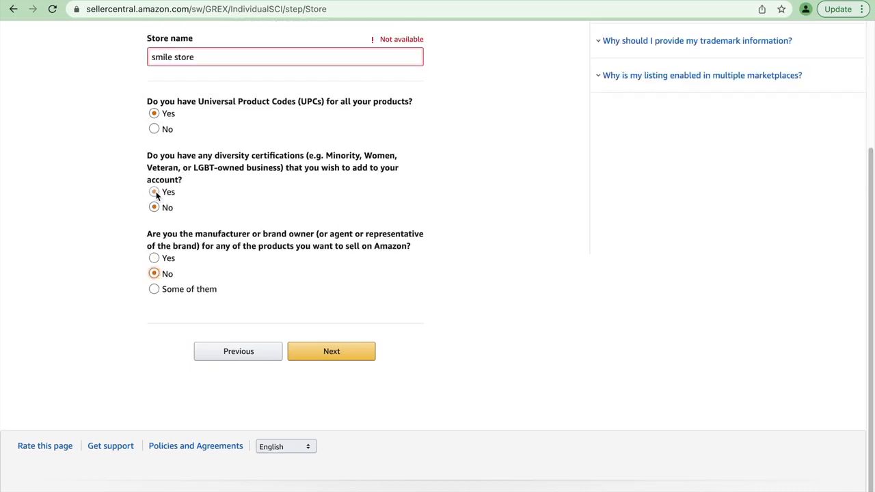
pyautogui.scroll(1, 282, 293)
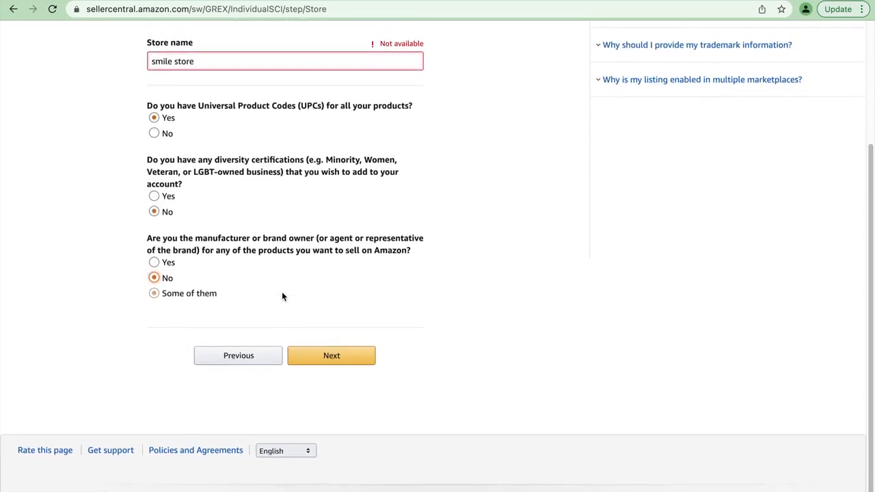
pyautogui.scroll(3, 281, 294)
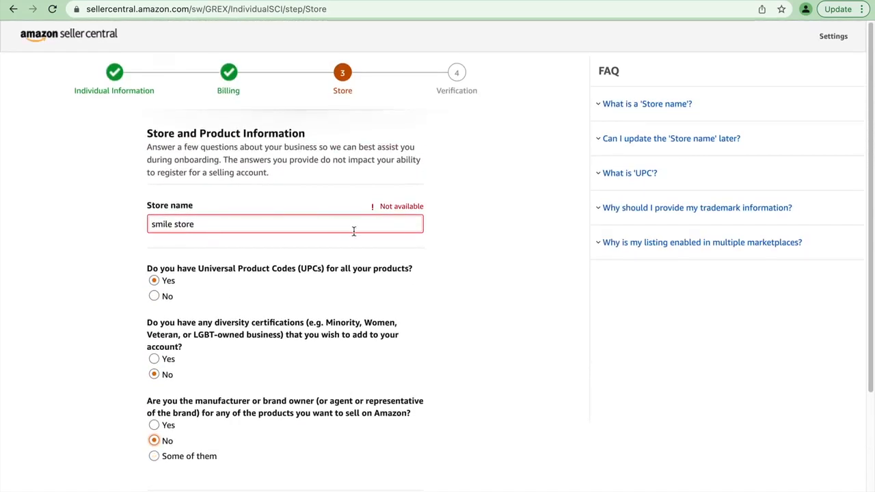
# - Try pak store as the store name and submit the store and product information
pyautogui.moveTo(249, 230); pyautogui.dragTo(118, 227)
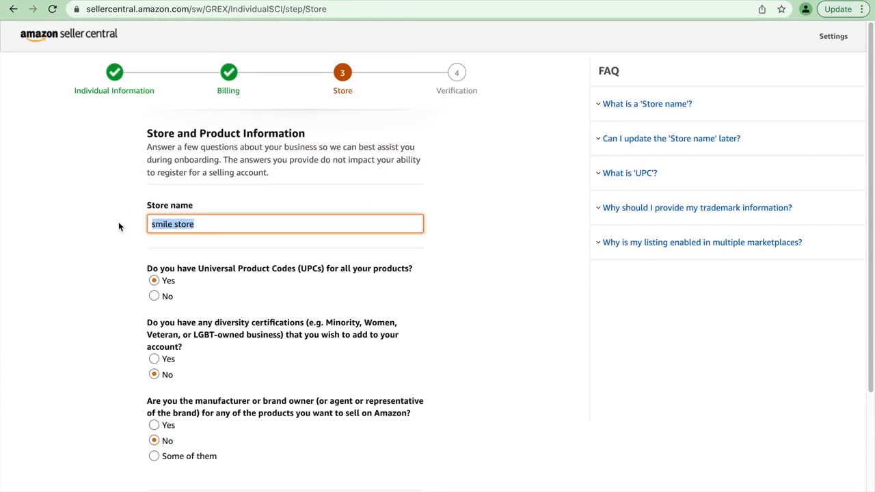
pyautogui.write('pak ')
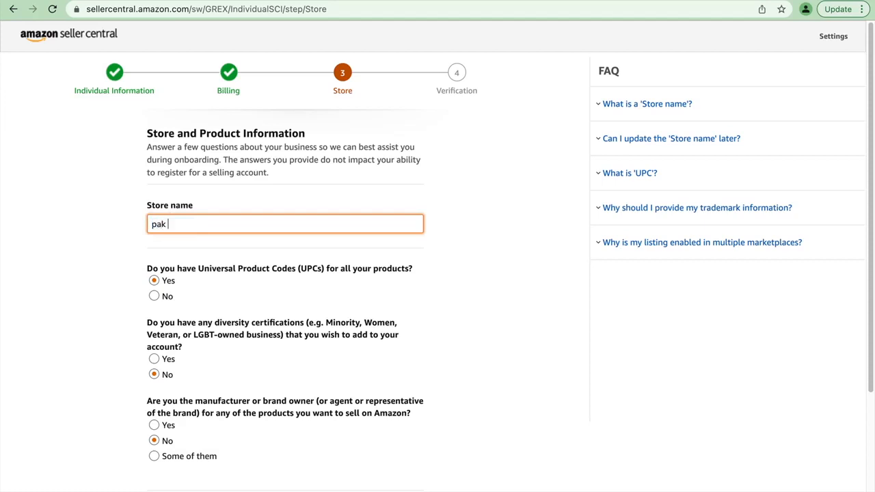
pyautogui.write('store')
pyautogui.scroll(-3, 176, 301)
pyautogui.click(320, 345)
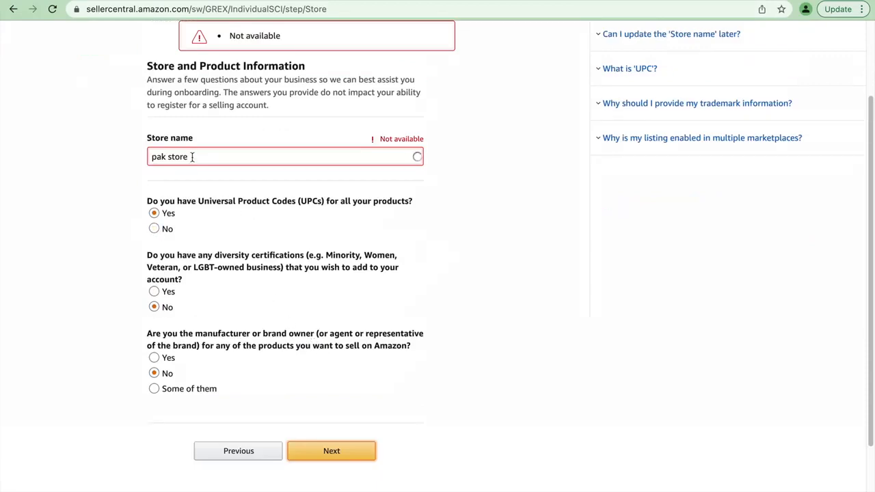
# - Replace the store name with cheap store and submit the store and product information
pyautogui.moveTo(192, 157); pyautogui.dragTo(118, 157)
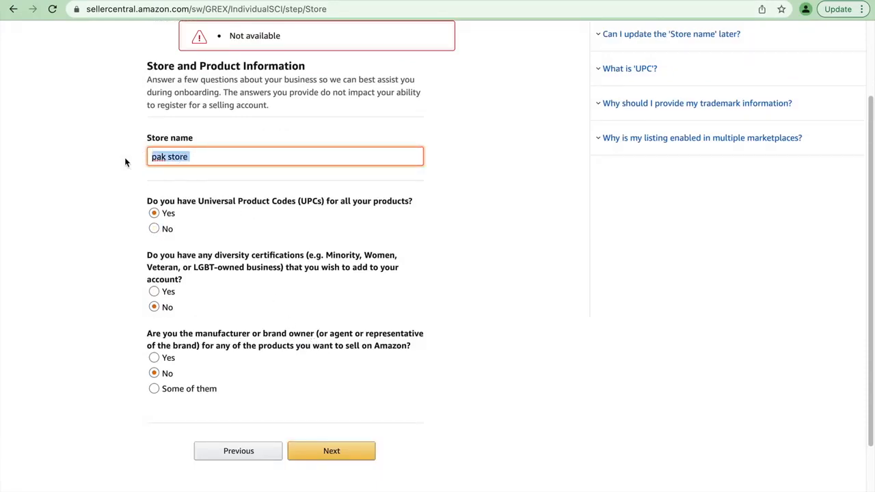
pyautogui.write('chea')
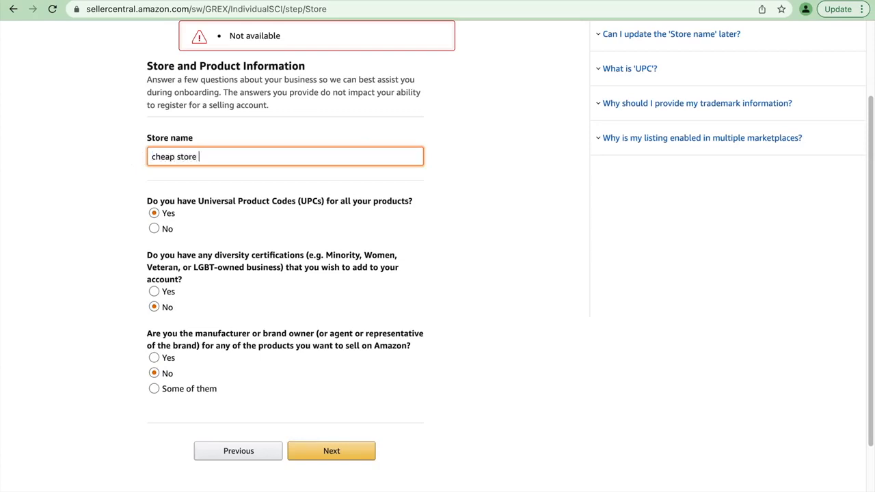
pyautogui.click(341, 451)
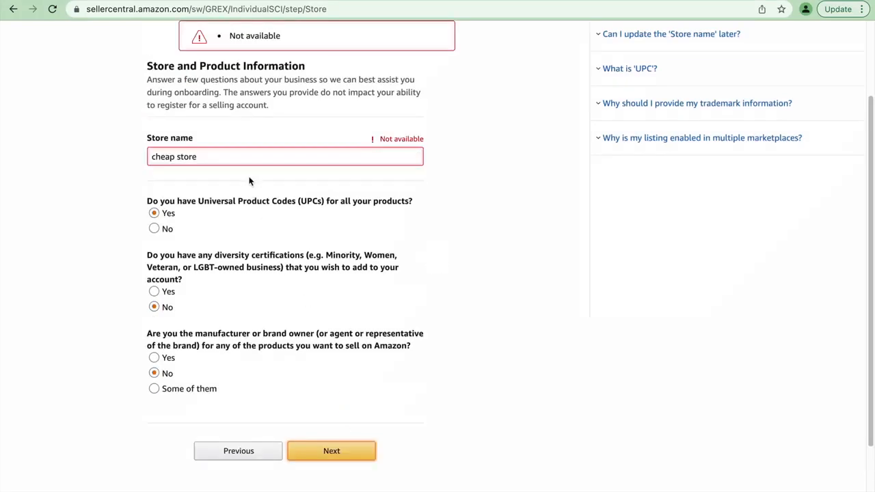
# - Append 12 to the store name cheap store and continue to the verification stage
pyautogui.click(242, 156)
pyautogui.write('12')
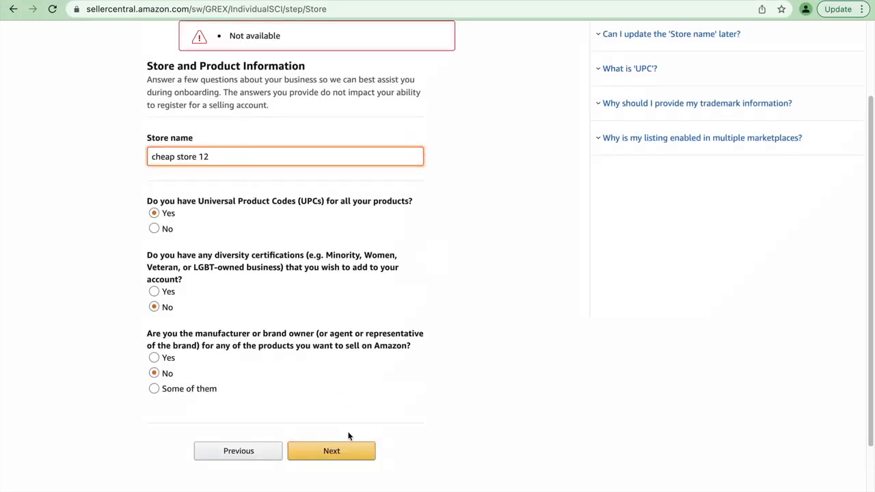
pyautogui.click(337, 456)
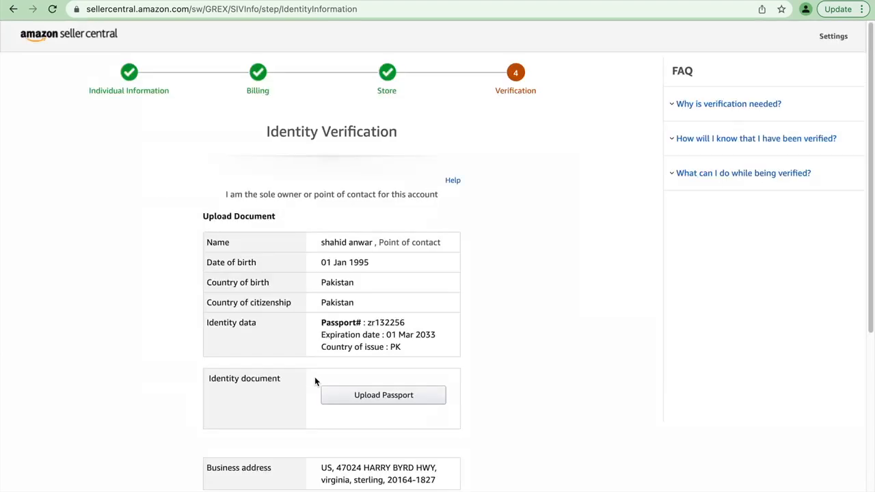
# - Start the passport upload for the identity document and read through all of its uploading instructions
pyautogui.scroll(-1, 442, 304)
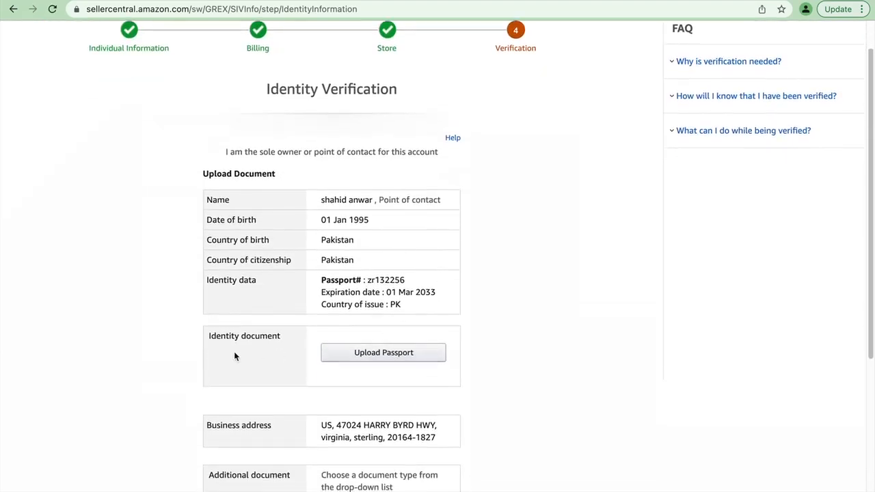
pyautogui.scroll(-2, 308, 353)
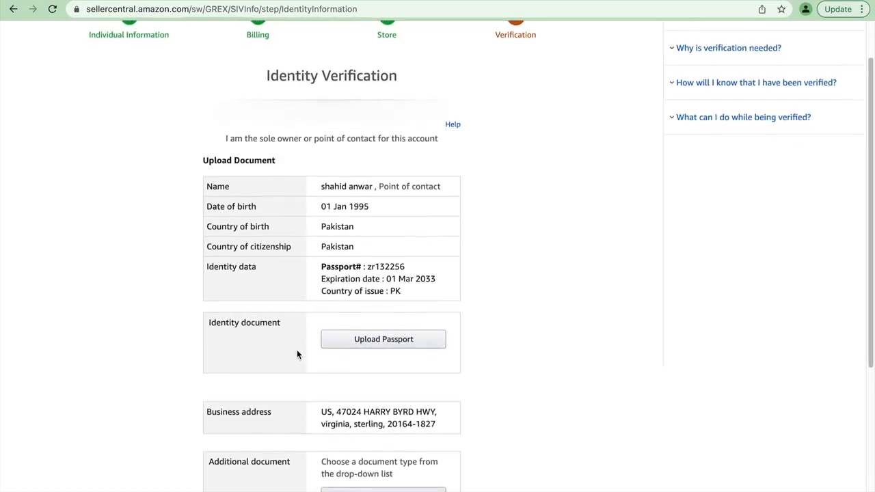
pyautogui.scroll(-4, 297, 349)
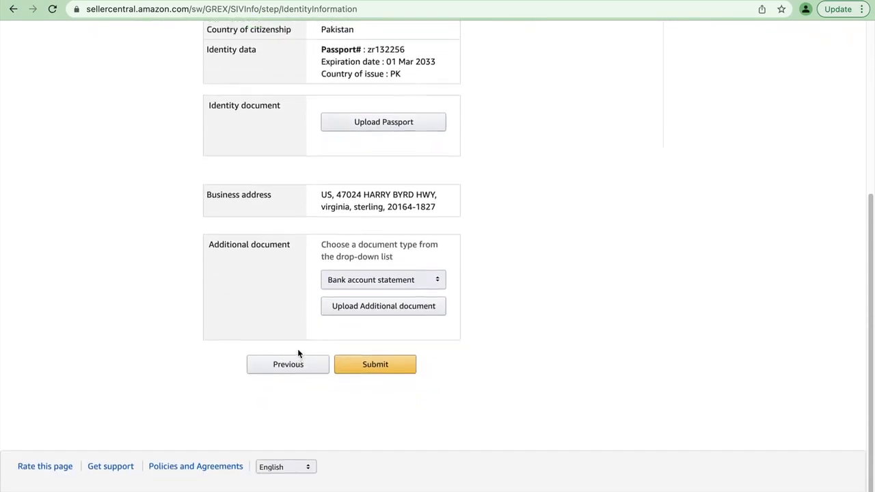
pyautogui.scroll(3, 298, 349)
pyautogui.click(359, 277)
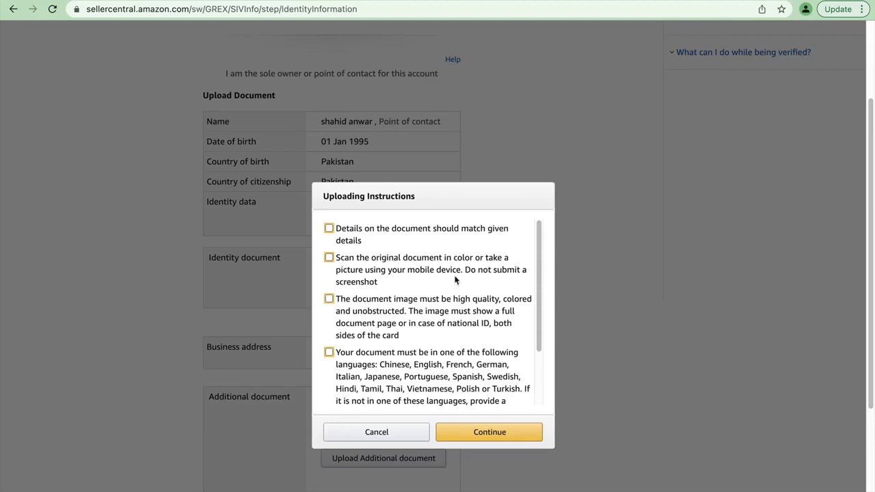
pyautogui.moveTo(541, 276); pyautogui.dragTo(540, 288)
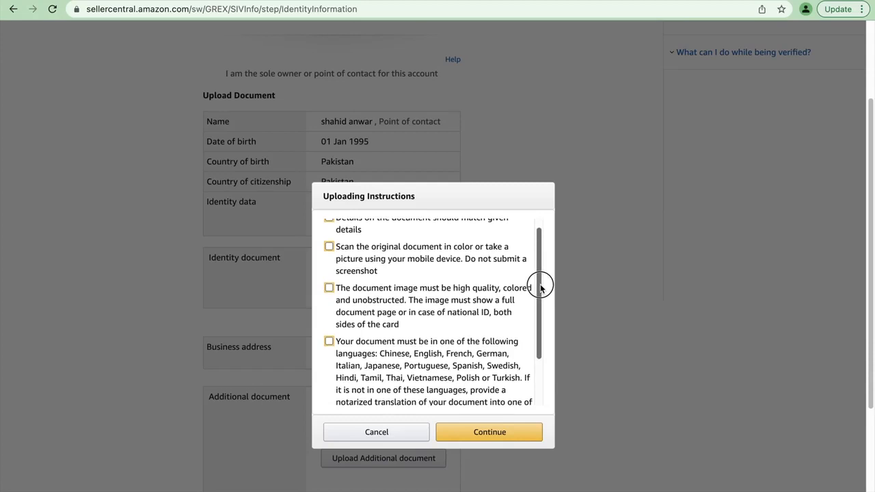
pyautogui.moveTo(541, 288); pyautogui.dragTo(538, 299)
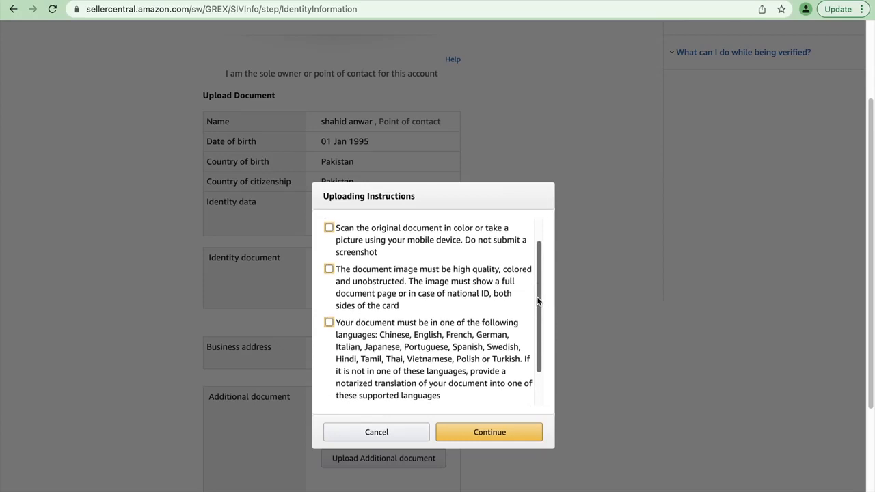
pyautogui.scroll(2, 537, 300)
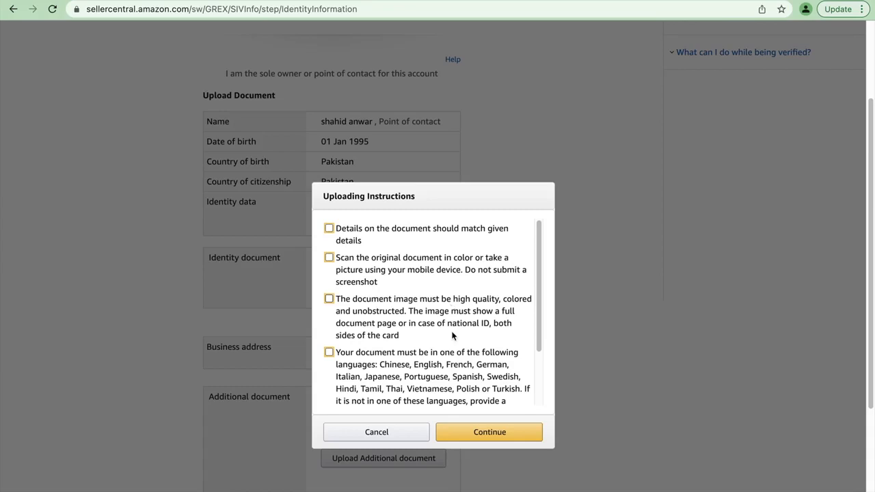
pyautogui.scroll(-1, 451, 313)
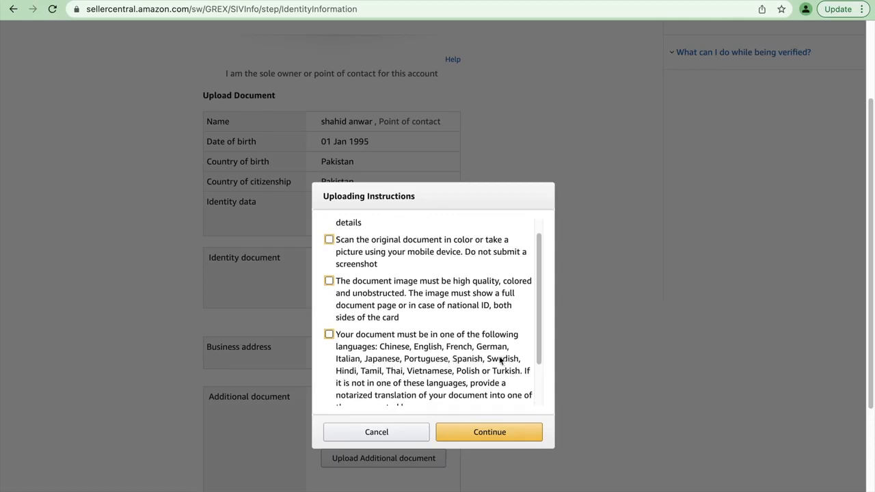
pyautogui.scroll(-2, 426, 365)
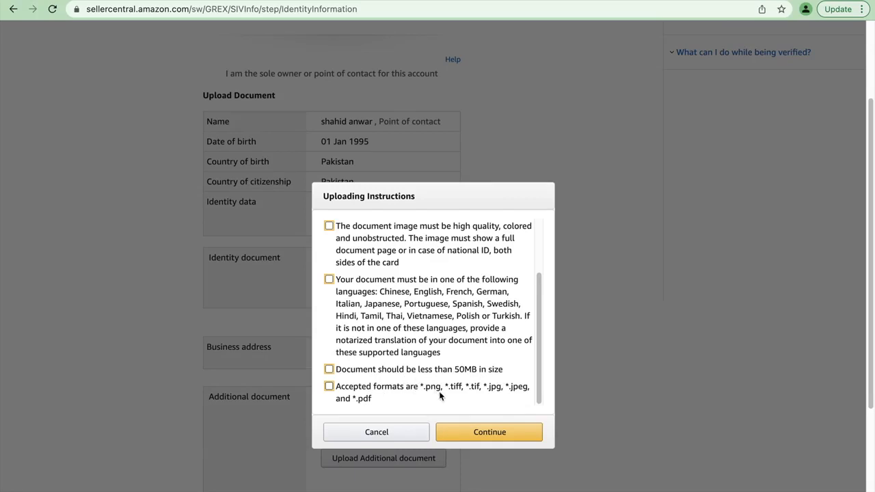
# - Accept the instructions and attach 4e5727b6-9b66-4ea3-9af4-f72c3e336345.pdf from the Downloads folder as the passport document
pyautogui.click(511, 433)
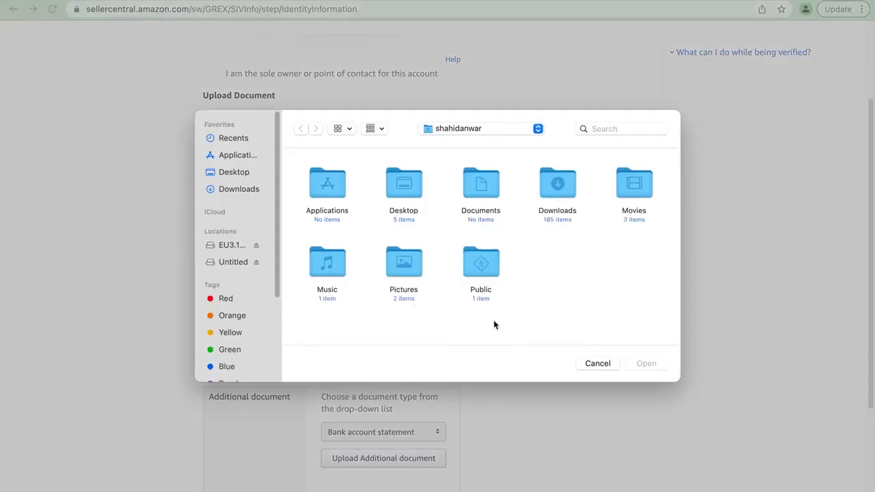
pyautogui.click(247, 172)
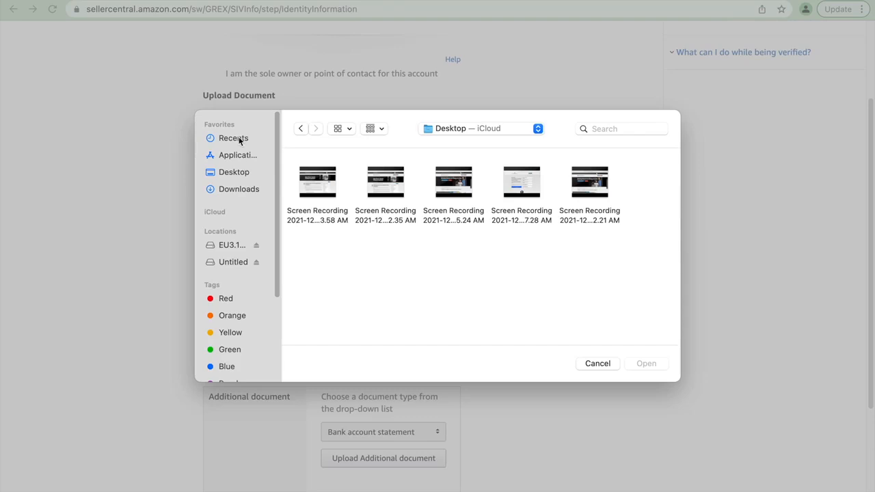
pyautogui.click(247, 190)
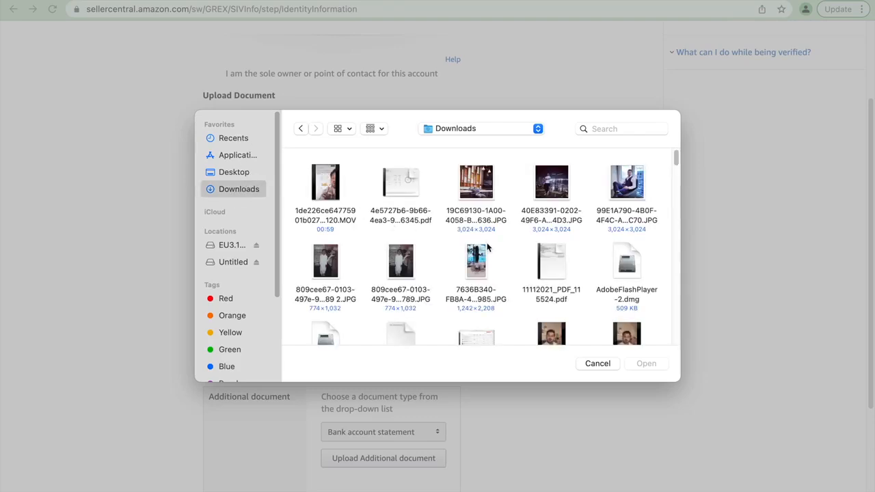
pyautogui.click(404, 193)
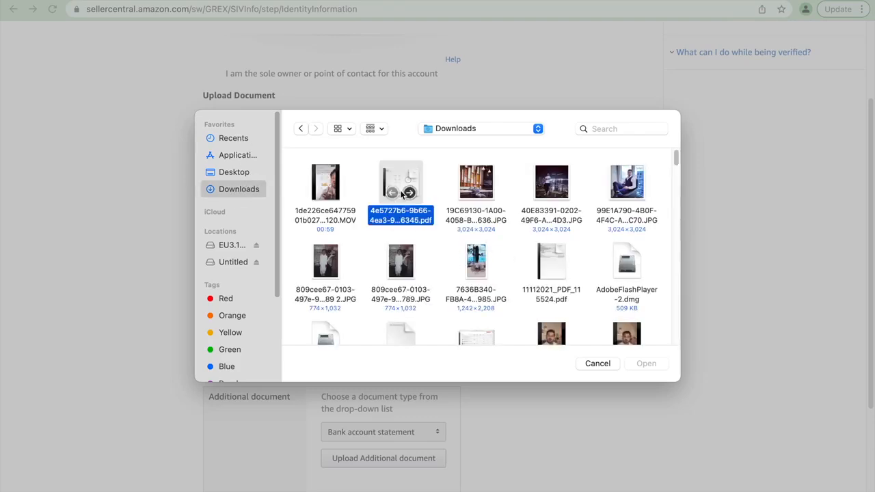
pyautogui.click(647, 365)
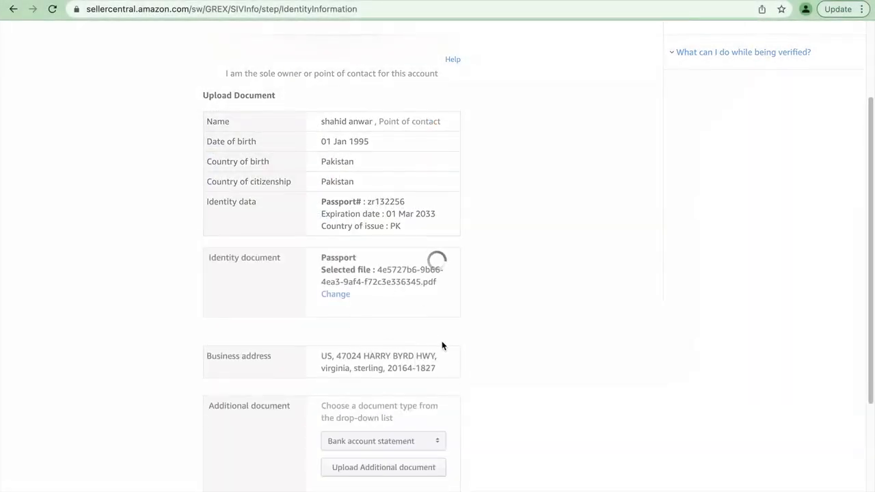
# - Attach a PDF from the Downloads folder as the additional document, with Bank account statement as its document type
pyautogui.scroll(-4, 442, 346)
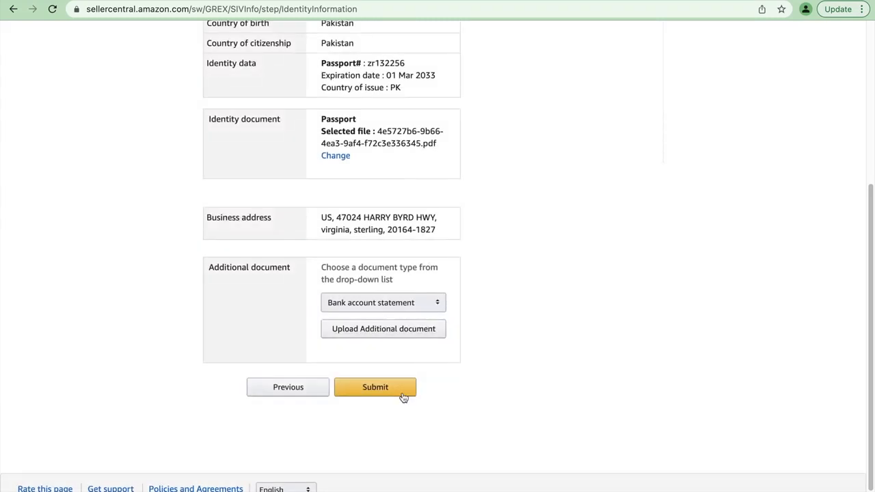
pyautogui.click(380, 303)
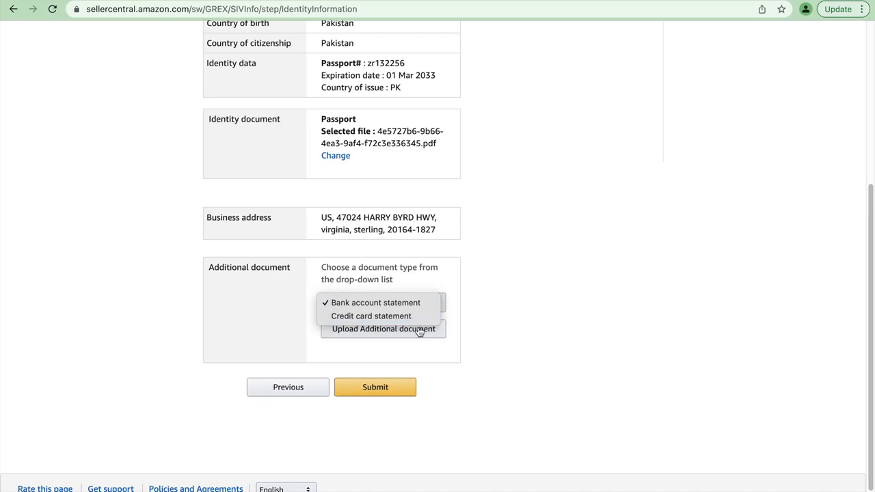
pyautogui.click(362, 307)
pyautogui.click(411, 329)
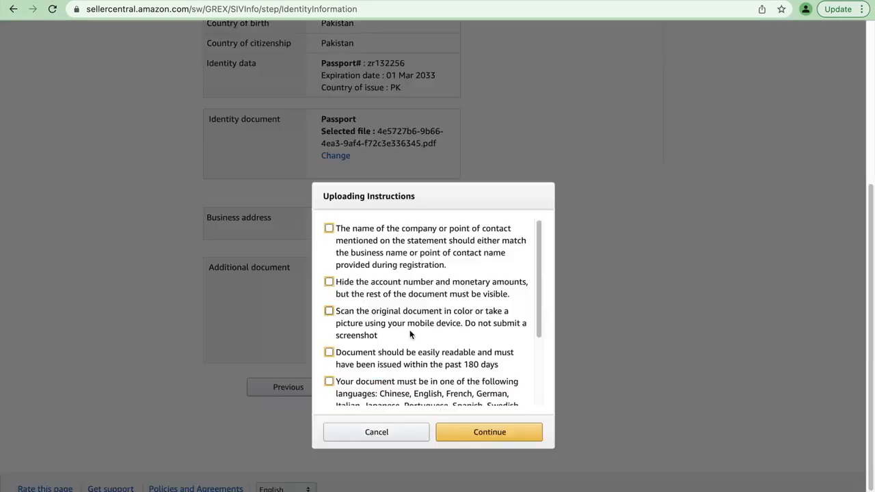
pyautogui.click(483, 432)
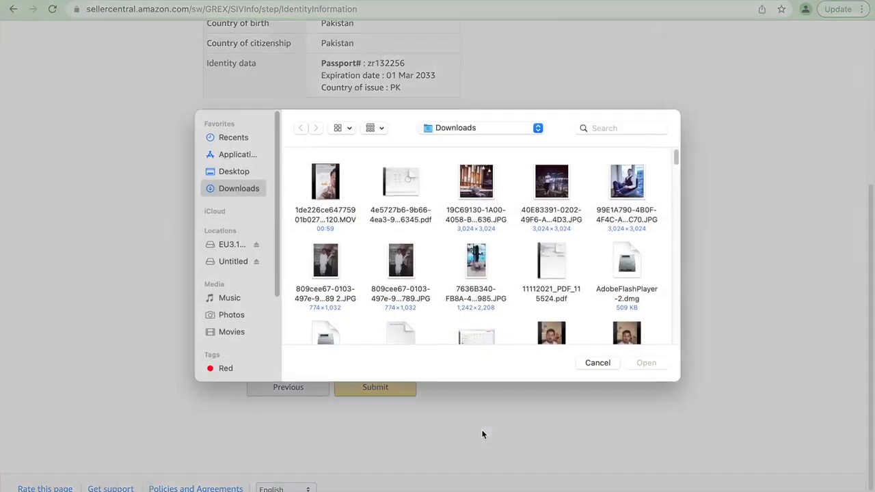
pyautogui.scroll(-3, 549, 312)
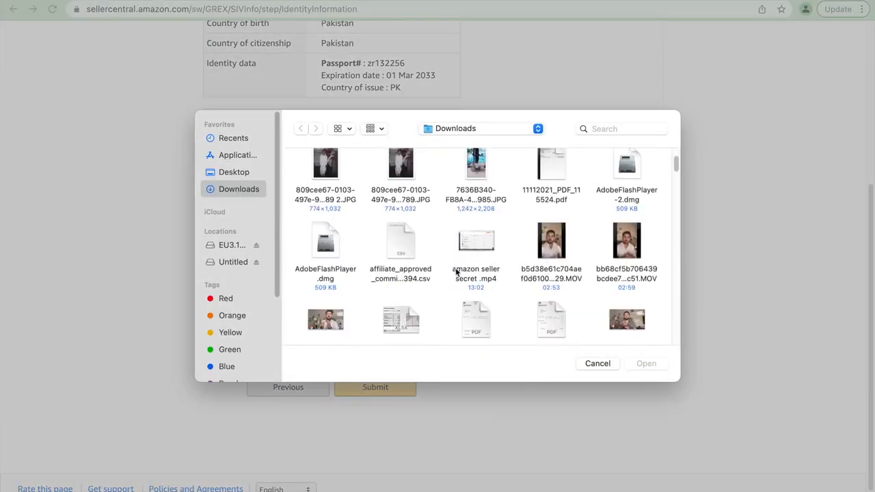
pyautogui.click(471, 332)
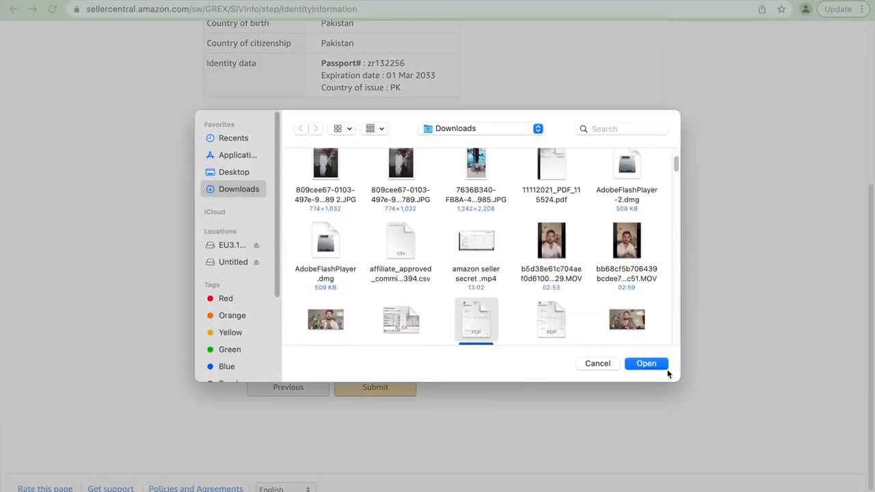
pyautogui.click(662, 368)
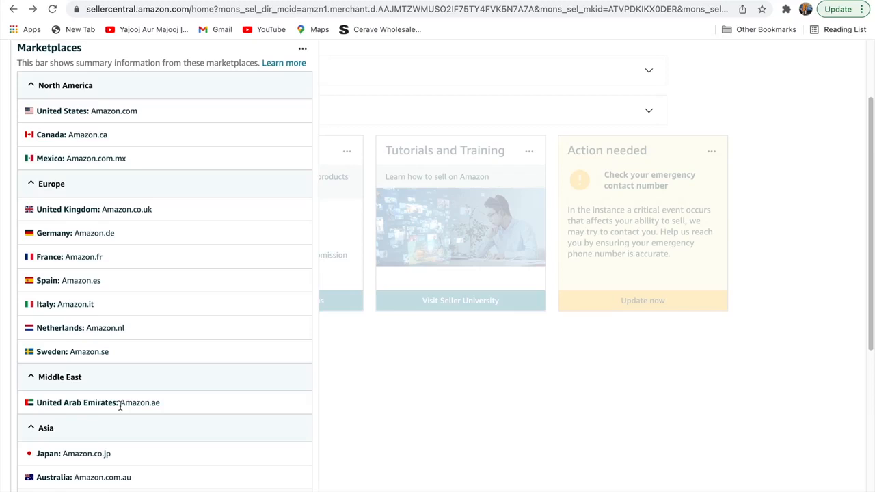
# - Look through the list of marketplaces by region, from North America down to Asia
pyautogui.scroll(-1, 120, 406)
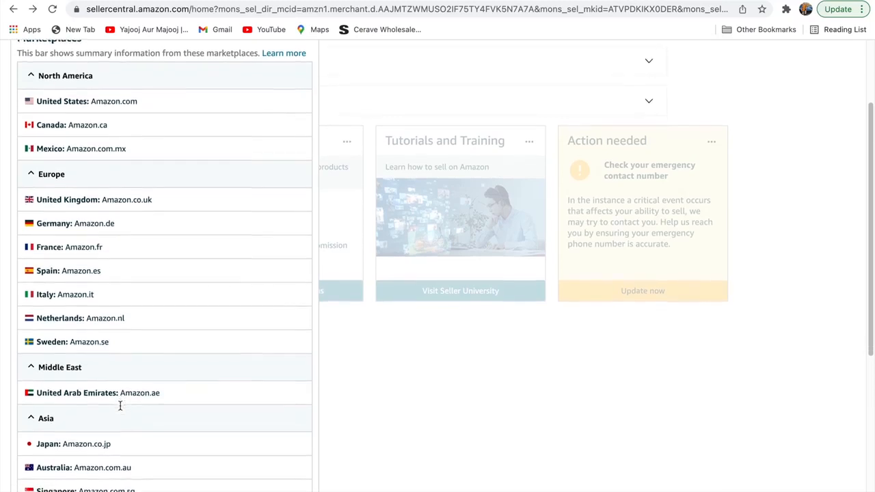
pyautogui.scroll(-1, 128, 410)
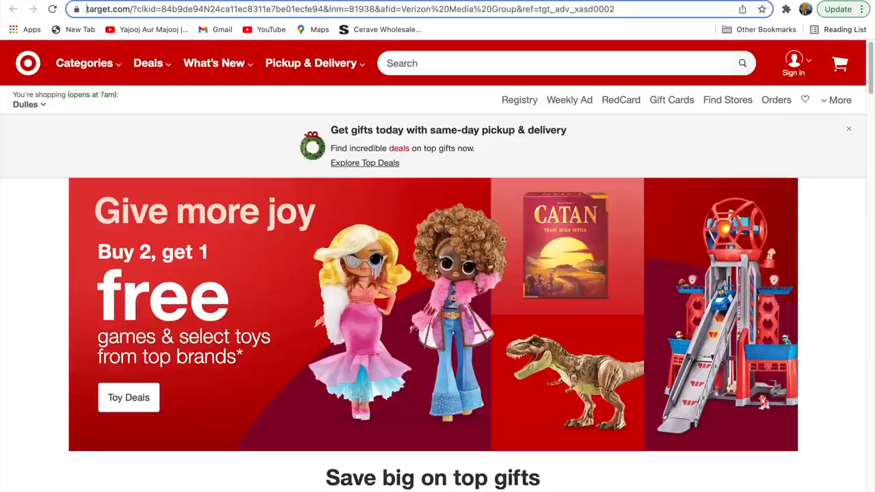
# - Search the web for "seller central duabi"
pyautogui.click(569, 8)
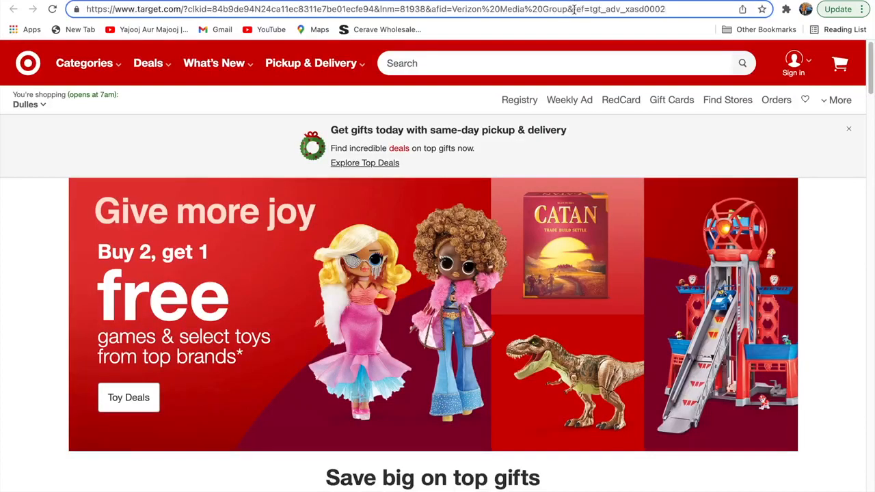
pyautogui.press('super+a')
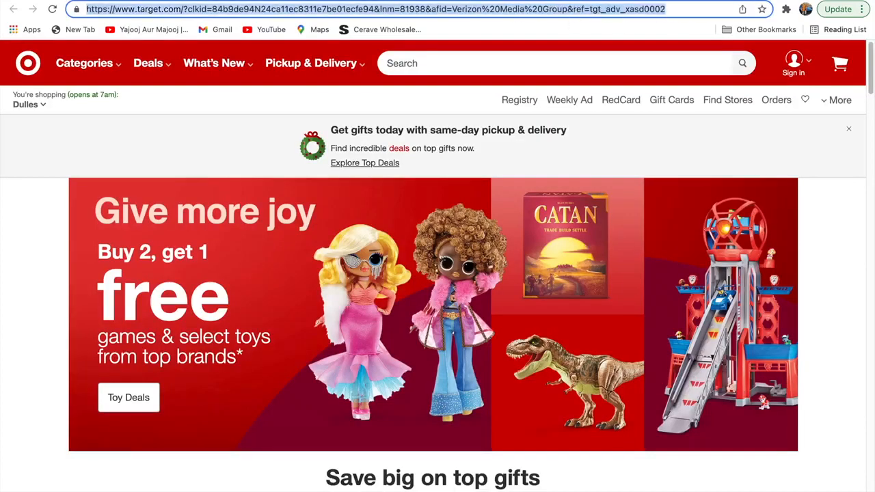
pyautogui.write('seller')
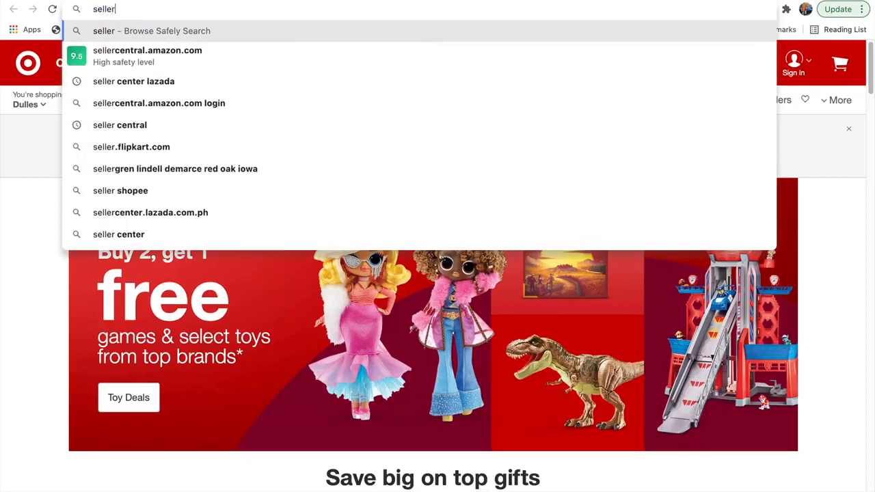
pyautogui.write(' s')
pyautogui.press('BackSpace')
pyautogui.write('c')
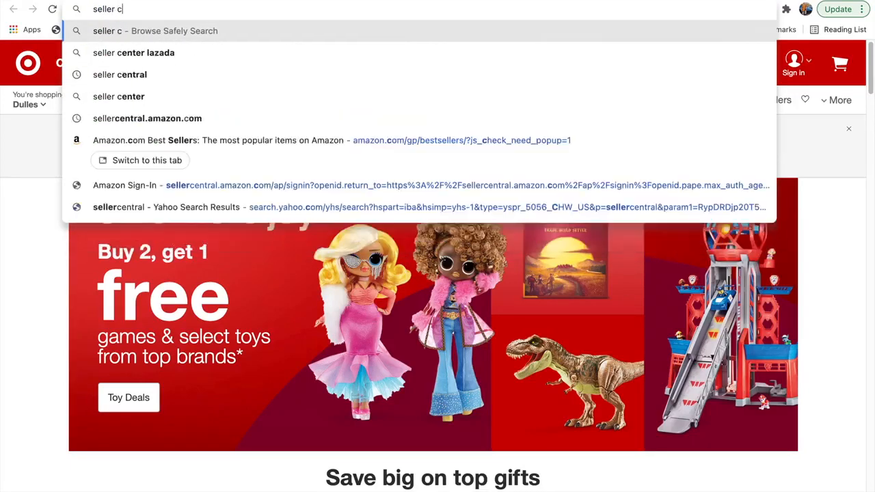
pyautogui.write('entral')
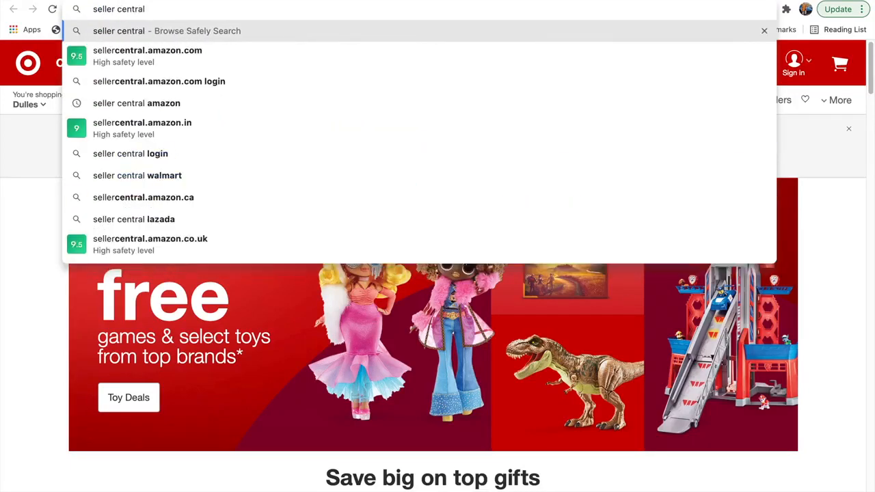
pyautogui.write(' duabi')
pyautogui.press('Return')
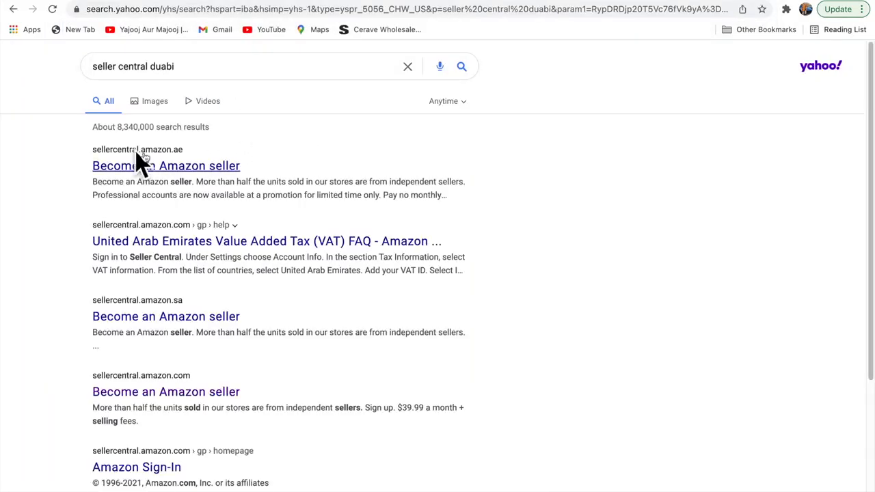
# - Open the sellercentral.amazon.ae result, start its sign-up, and look over the marketplaces offered for the cheap o hut account
pyautogui.click(171, 173)
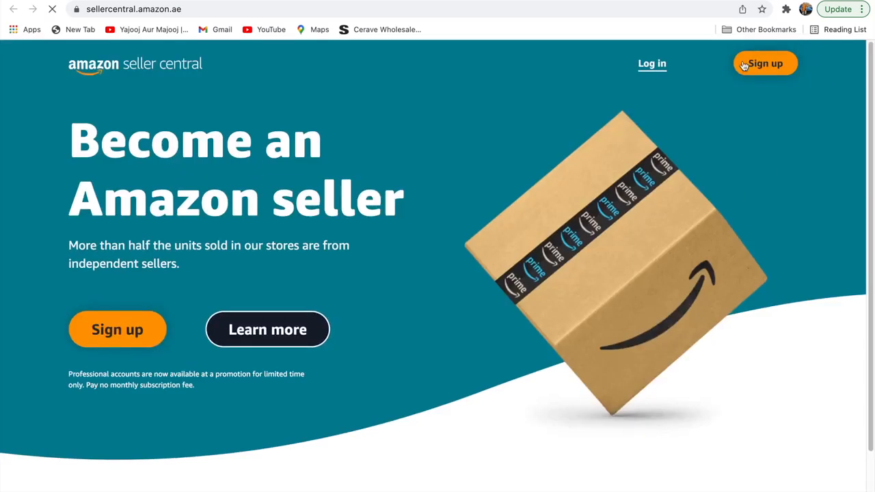
pyautogui.click(737, 71)
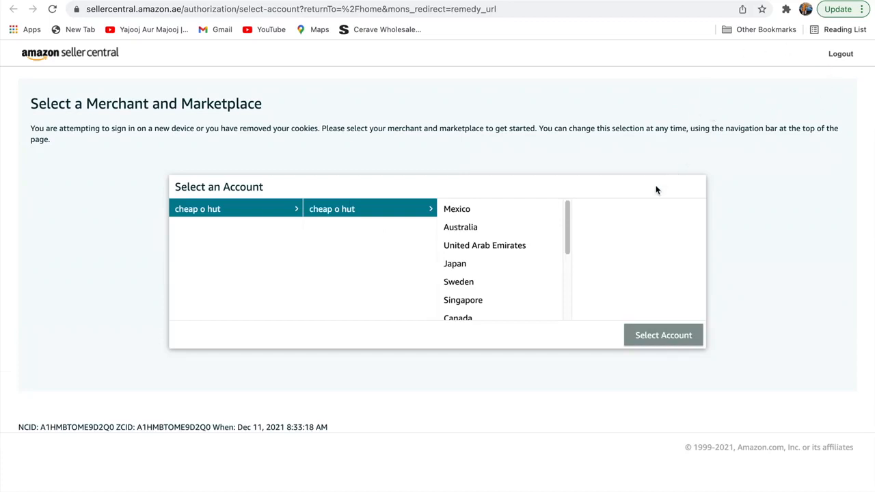
pyautogui.moveTo(567, 217)
pyautogui.mouseDown()
pyautogui.moveTo(563, 298)
pyautogui.moveTo(555, 211)
pyautogui.mouseUp()
# - Return to the United States Seller Central page and look through the cheap o hut marketplace list from Mexico down to Germany
pyautogui.moveTo(349, 0)
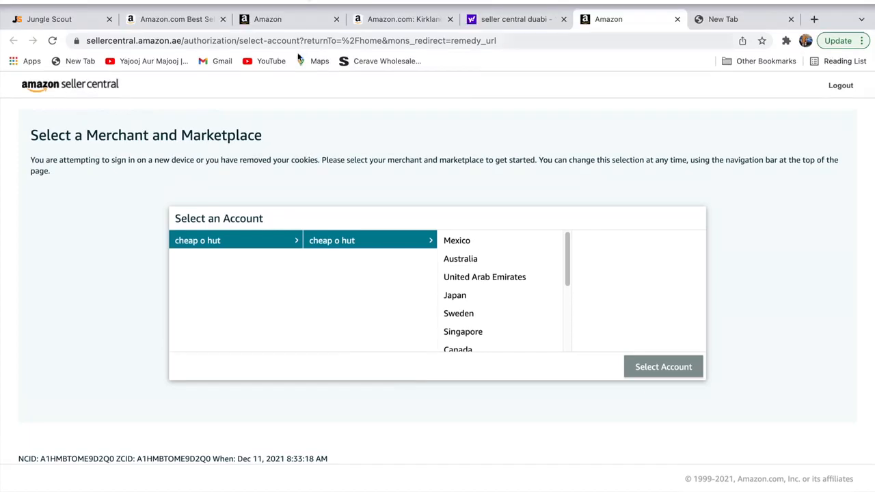
pyautogui.click(287, 21)
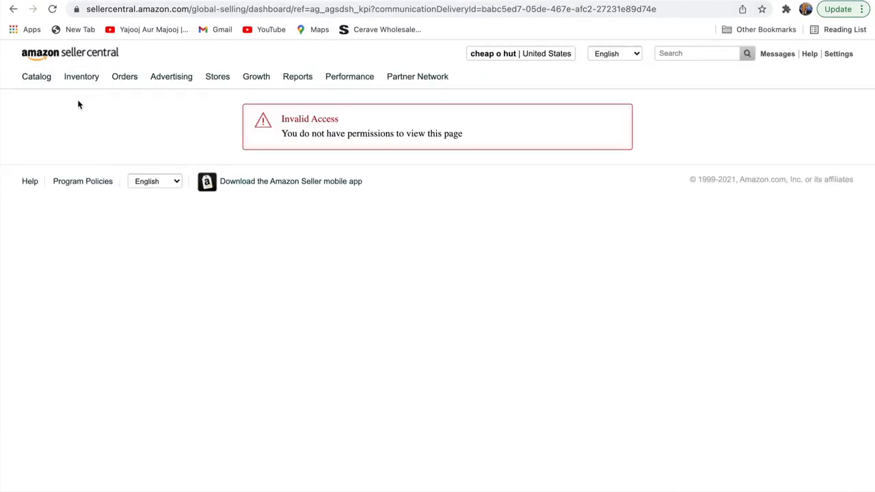
pyautogui.moveTo(84, 62)
pyautogui.click(553, 53)
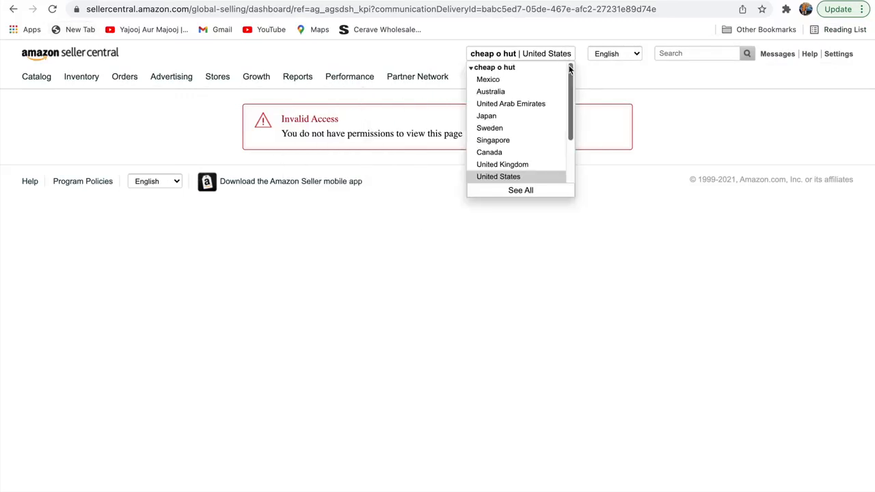
pyautogui.moveTo(569, 68); pyautogui.dragTo(565, 141)
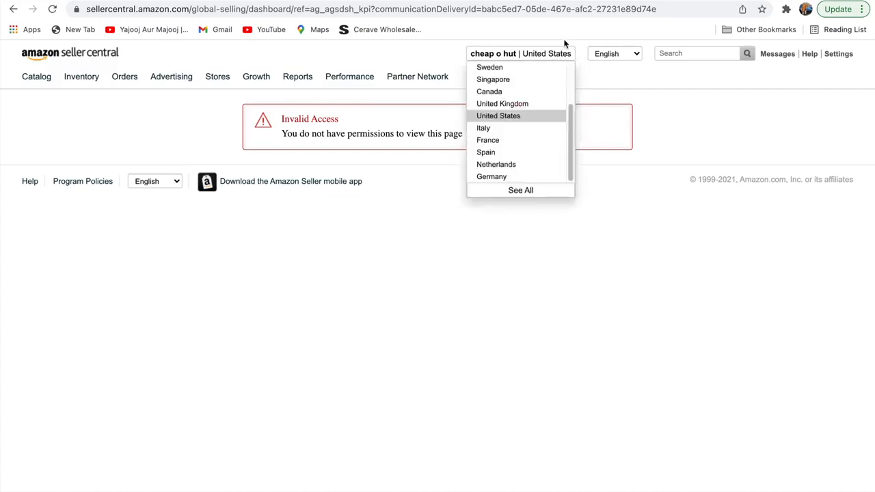